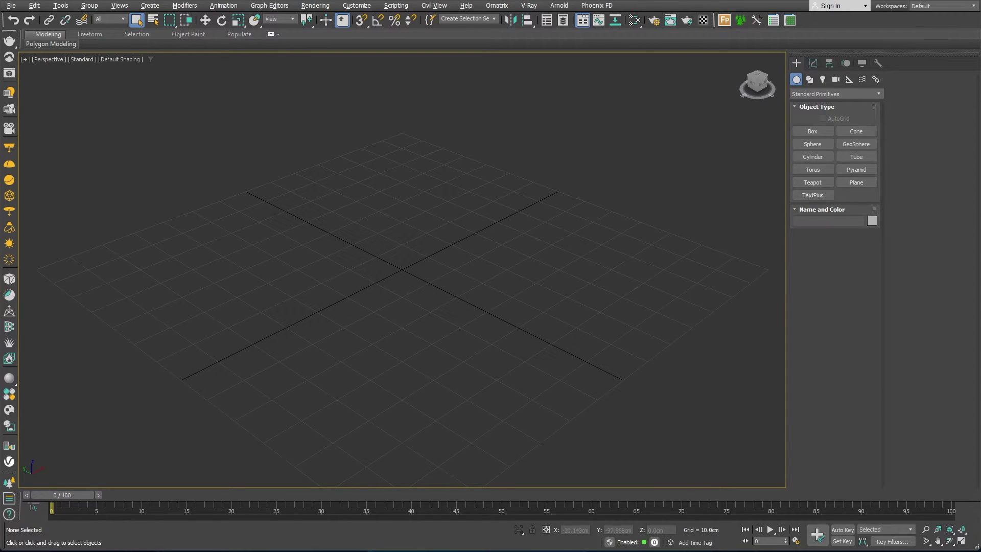
Review the isometric kitchen reference sketch KitchenIso_01.jpg and put it away
left_click(708, 551)
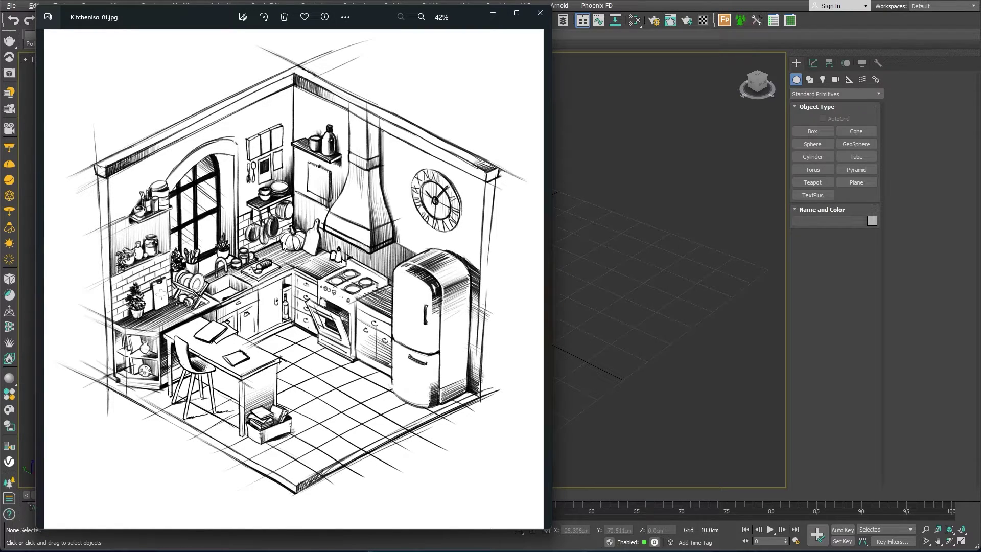
left_click(494, 17)
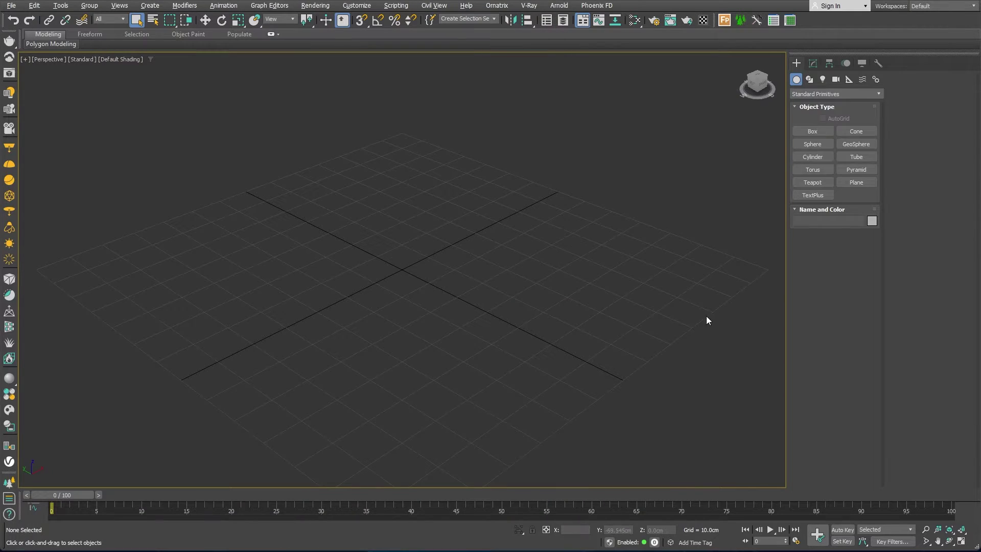
Create a thin square box across the ground grid as the room's floor slab
scroll(562, 307, "down", 5)
middle_click_drag(562, 307, 578, 327, "alt")
left_click(812, 131)
left_click_drag(429, 234, 419, 423)
left_click(419, 415)
Create two thin upright wall boxes along the floor's back edges, the first about 143 cm wide and 126 cm high
left_click_drag(429, 233, 254, 302)
left_click(268, 105)
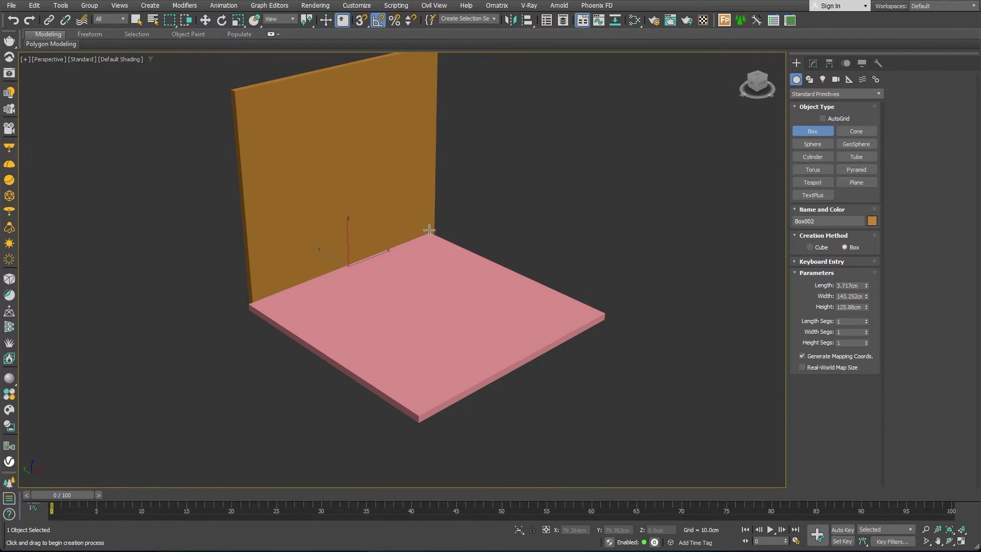
left_click_drag(430, 232, 604, 312)
left_click(587, 123)
key("w")
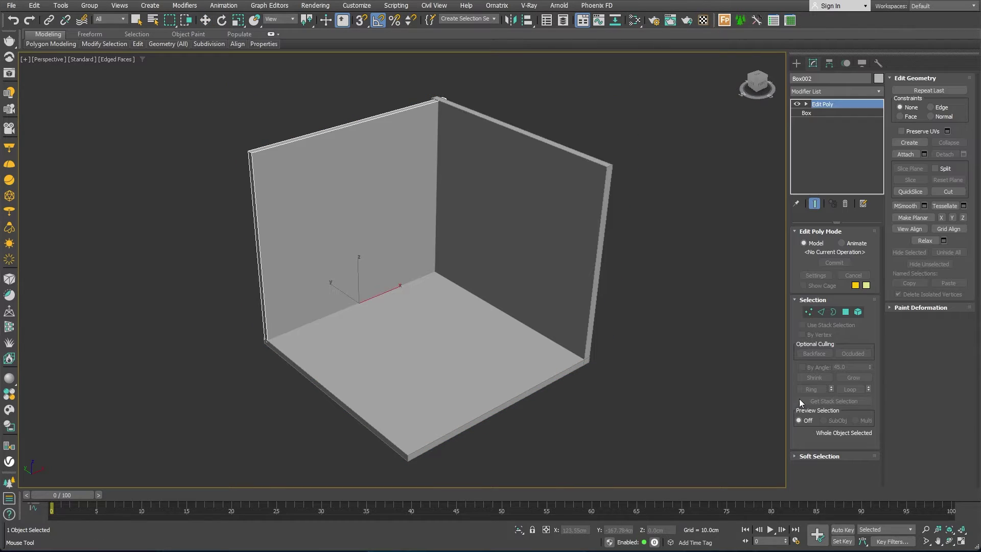
Divide the window wall with two vertical and two horizontal edge loops that frame a central window area
key("2")
left_click(352, 253)
left_click(352, 172)
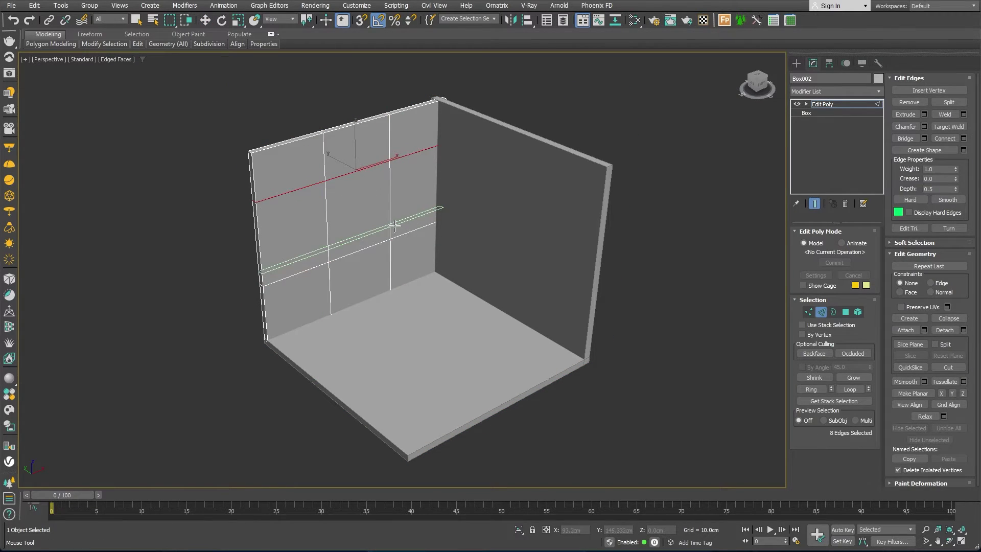
key("w")
Bridge the wall's central front and back polygons to cut a rectangular window opening
left_click(846, 312)
key("q")
left_click_drag(354, 211, 386, 175)
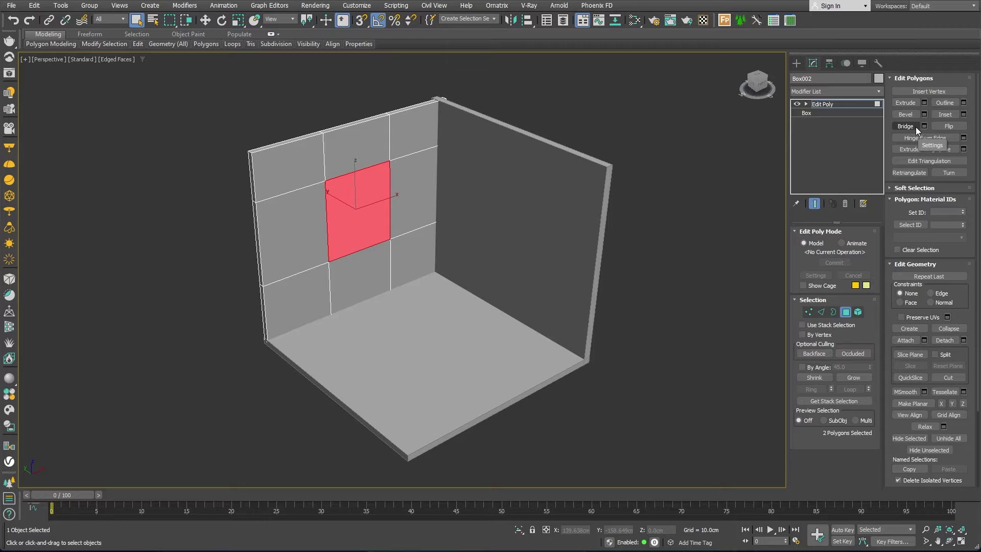
left_click(913, 126)
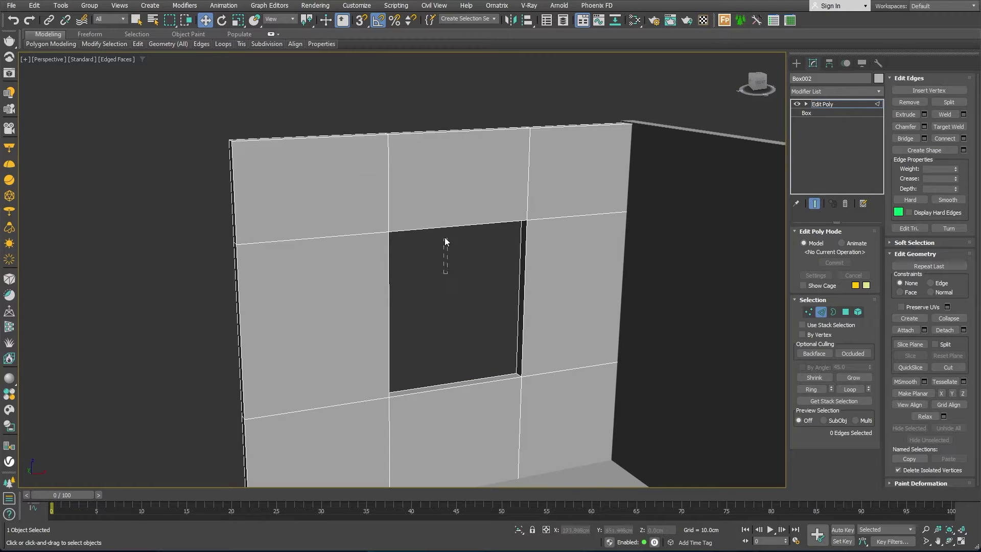
Add five vertical divisions above the window opening and raise the vertices along its upper edge towards an arch
key("2")
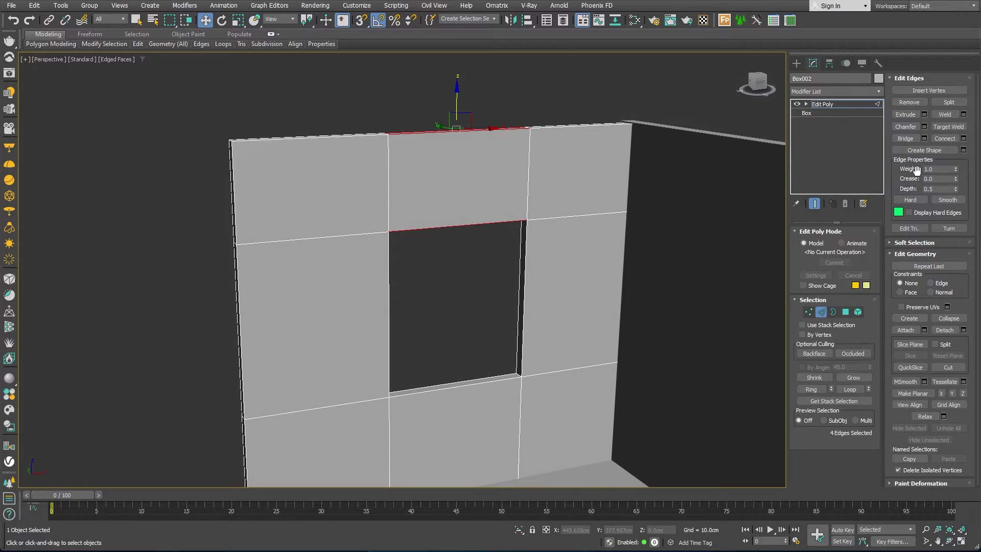
key("w")
key("1")
middle_click_drag(476, 276, 465, 276)
left_click_drag(383, 241, 498, 208)
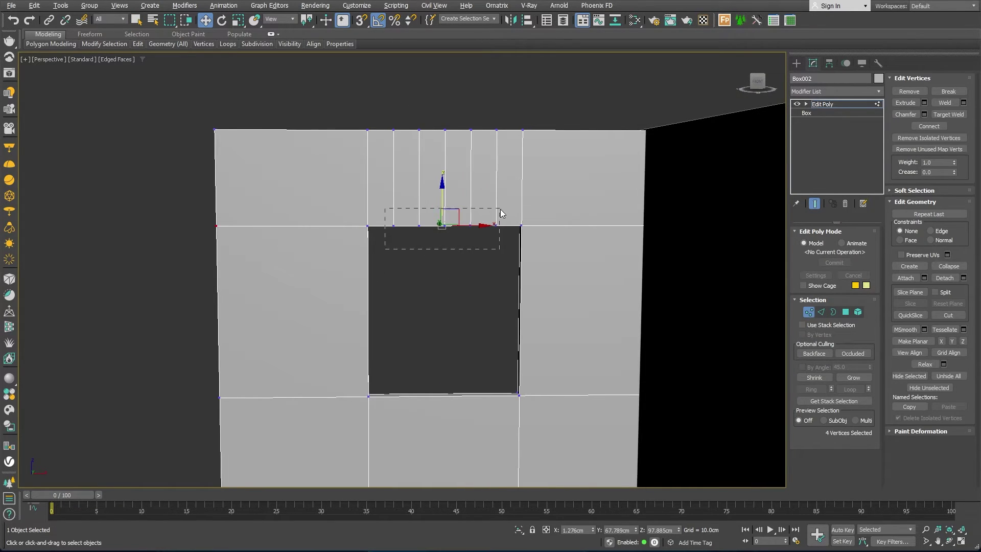
middle_click_drag(498, 208, 490, 217)
left_click_drag(438, 210, 438, 203)
left_click_drag(398, 241, 475, 212)
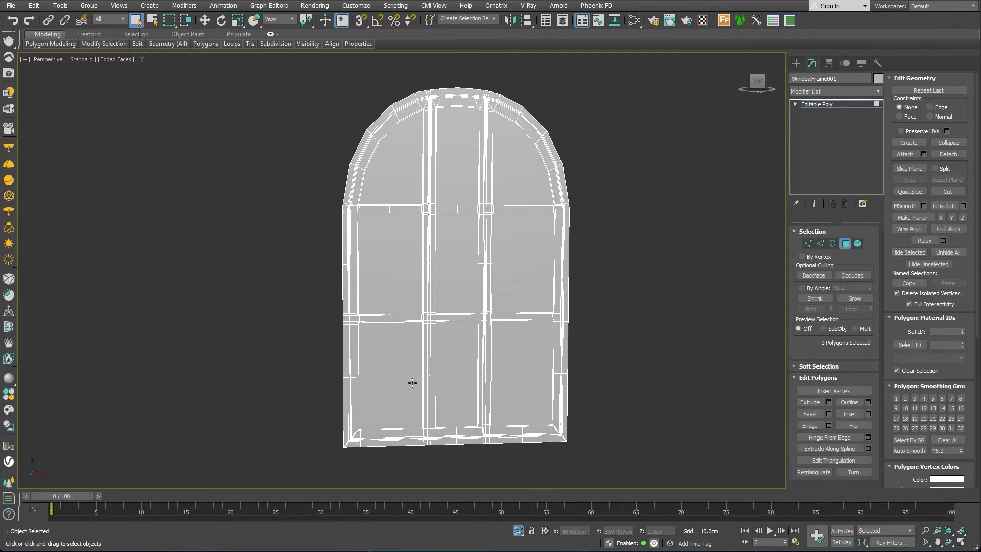
Bridge the front and back polygons of all nine panes in the arched window frame to open them through
left_click(410, 383)
left_click(456, 378, "ctrl")
left_click(531, 385, "ctrl")
left_click_drag(519, 261, 526, 279, "ctrl")
left_click_drag(455, 255, 461, 271, "ctrl")
left_click_drag(391, 256, 398, 270, "ctrl")
left_click_drag(390, 179, 399, 169, "ctrl")
left_click_drag(451, 159, 458, 171, "ctrl")
left_click_drag(514, 164, 521, 177, "ctrl")
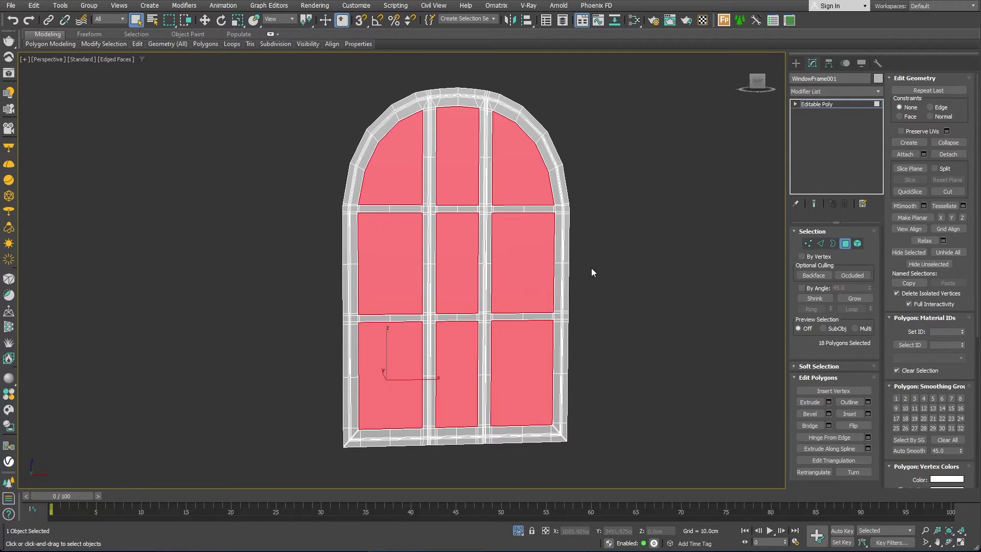
left_click(809, 425)
middle_click_drag(554, 377, 585, 388, "alt")
Exit isolation and polygon editing so the window frame is shown within the whole room
key("alt+q")
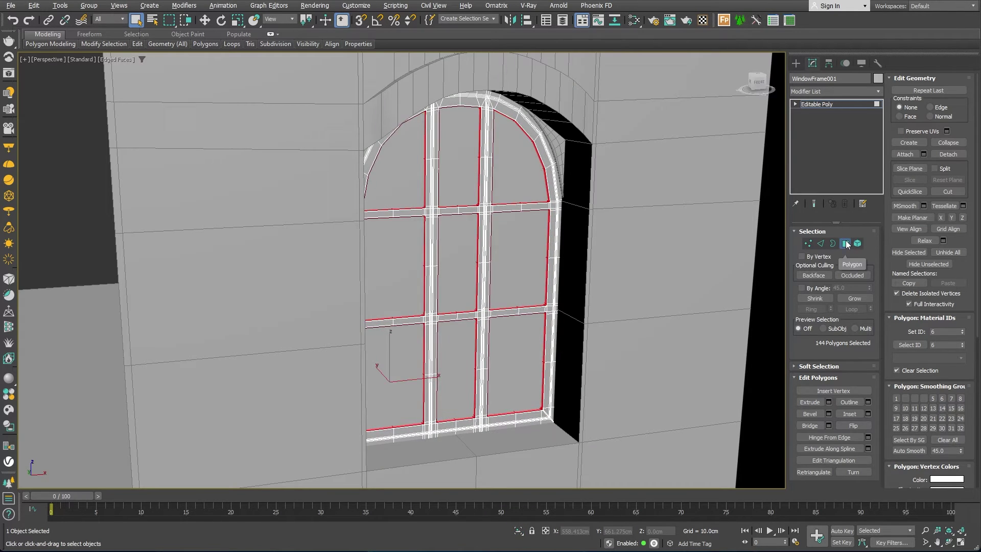
left_click(845, 244)
scroll(574, 329, "down", 5)
middle_click_drag(574, 328, 447, 307, "alt")
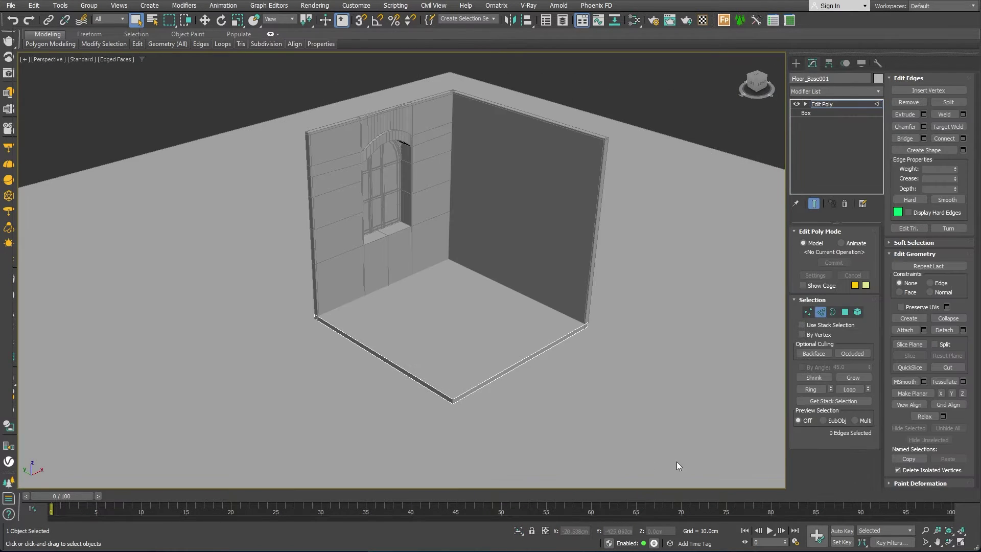
Isolate the floor base and connect its edges in one direction with 7 segments
middle_click_drag(677, 461, 449, 380, "alt")
scroll(469, 378, "up", 3)
key("alt+q")
left_click_drag(264, 342, 679, 311)
middle_click_drag(679, 312, 710, 302, "alt")
left_click(963, 139)
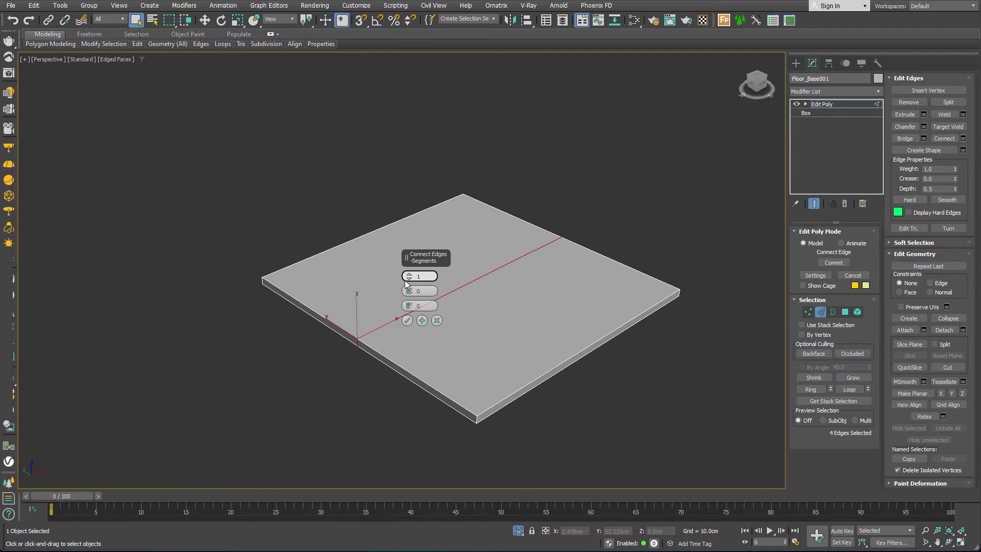
left_click_drag(409, 276, 409, 270)
left_click(407, 321)
Connect the floor's edges in the other direction with the same segments to form an 8 by 8 grid
middle_click_drag(587, 404, 495, 441, "alt")
left_click_drag(499, 447, 455, 159)
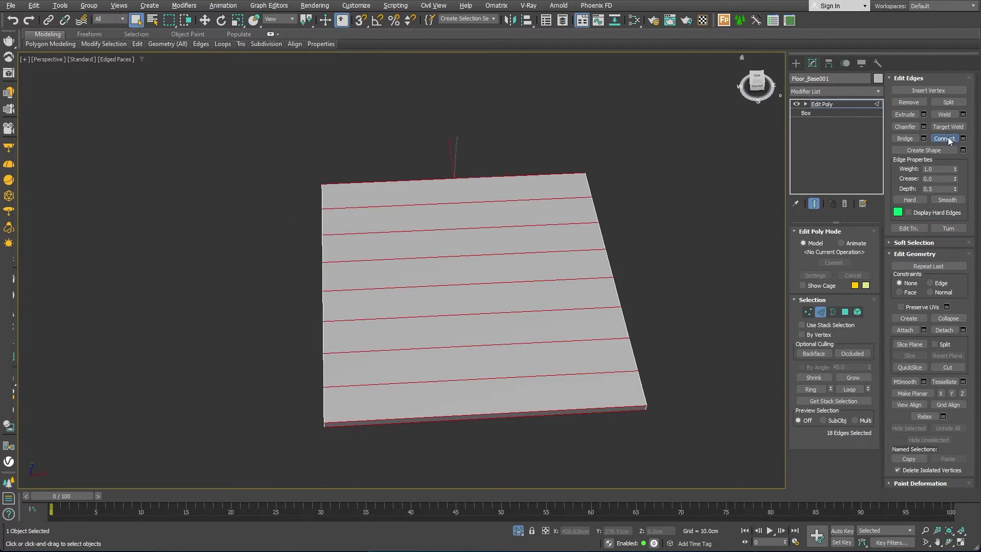
left_click(946, 138)
Delete the floor grid's side polygons and select all 64 top polygons
middle_click_drag(536, 429, 635, 398, "alt")
left_click(845, 313)
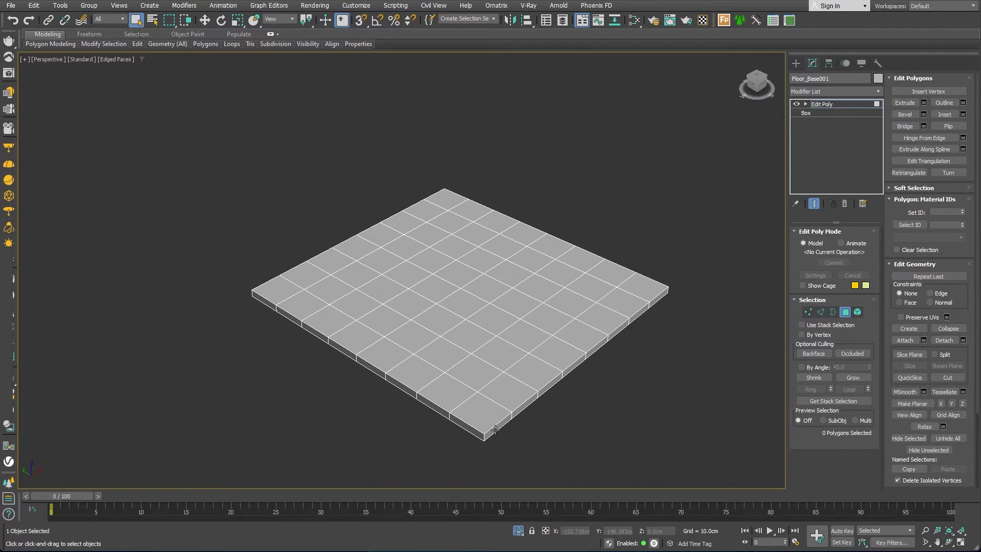
left_click(495, 430)
left_click(516, 411, "shift")
key("Delete")
double_click(494, 430)
key("Delete")
double_click(491, 417)
scroll(491, 415, "up", 3)
middle_click_drag(486, 393, 463, 409, "alt")
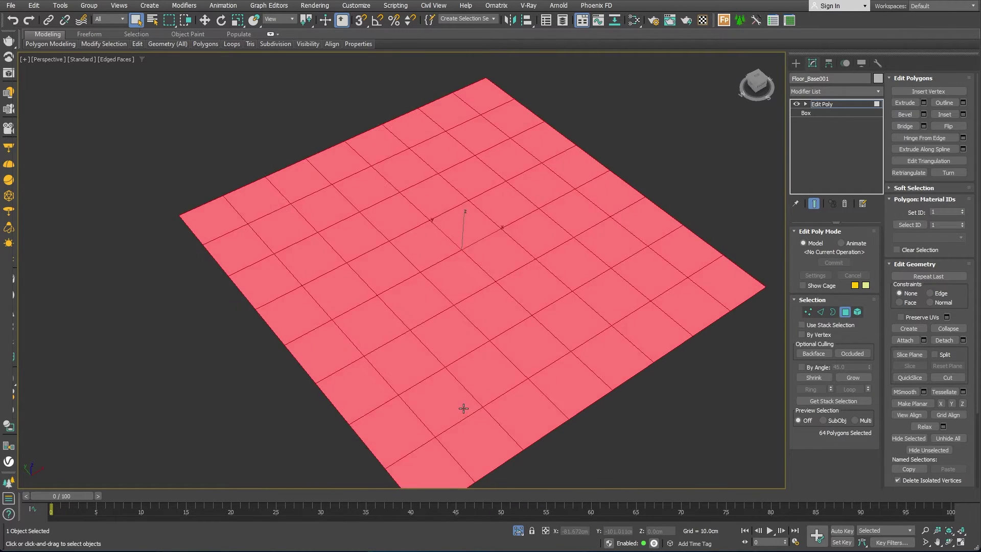
Inset the selected floor polygons individually by 0.522 cm to create the grout gaps
scroll(463, 408, "up", 5)
left_click(963, 115)
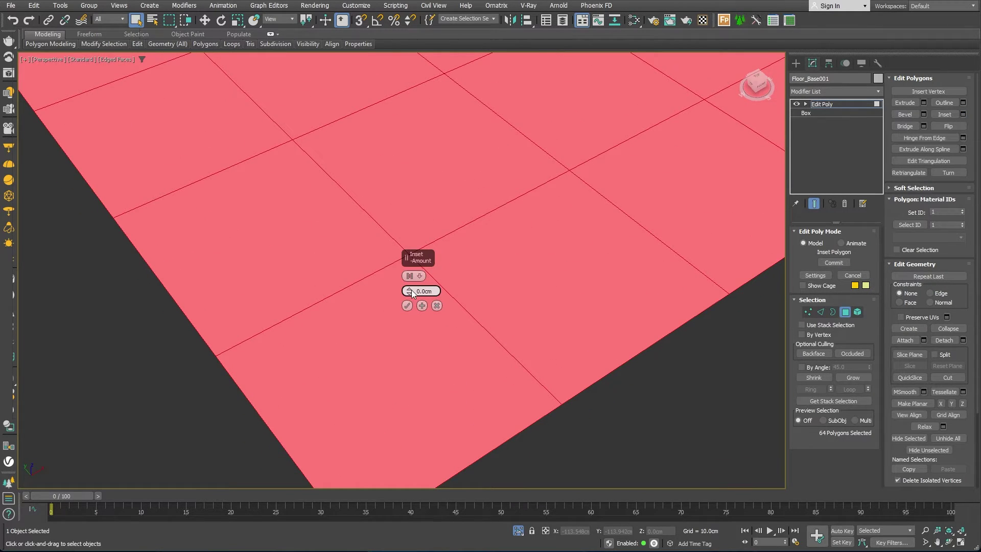
left_click_drag(412, 292, 410, 289)
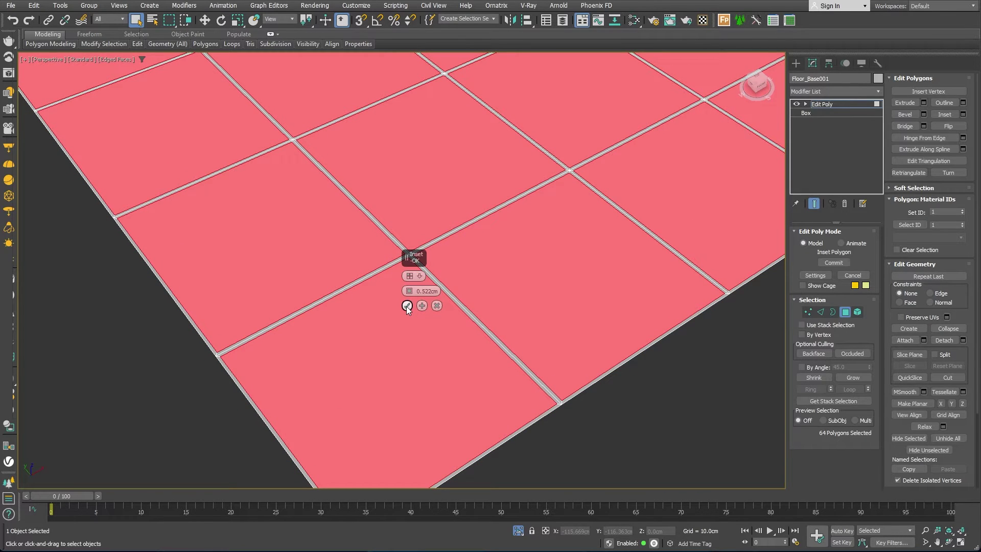
left_click(407, 306)
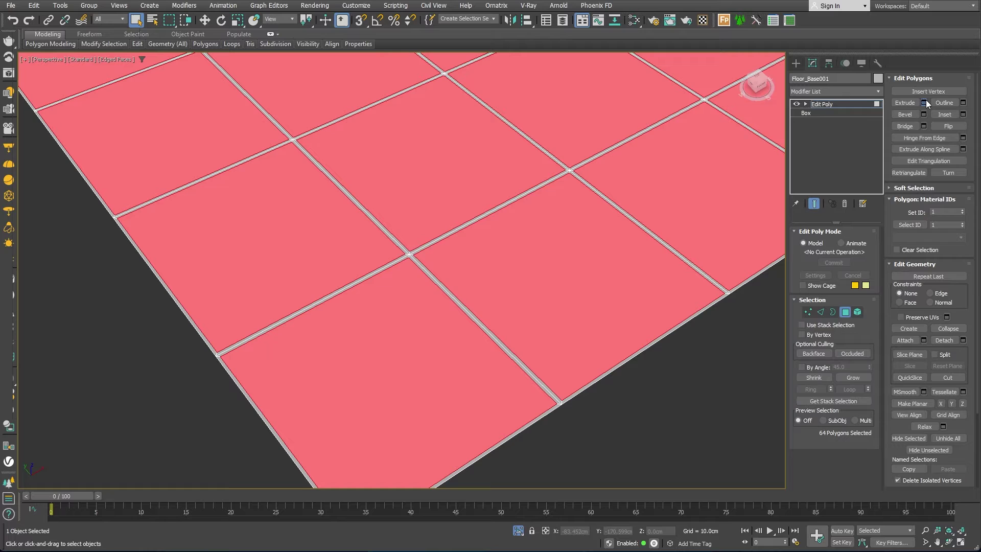
Extrude the inset floor polygons upward into raised tiles
left_click(924, 102)
left_click_drag(409, 291, 407, 284)
left_click(407, 306)
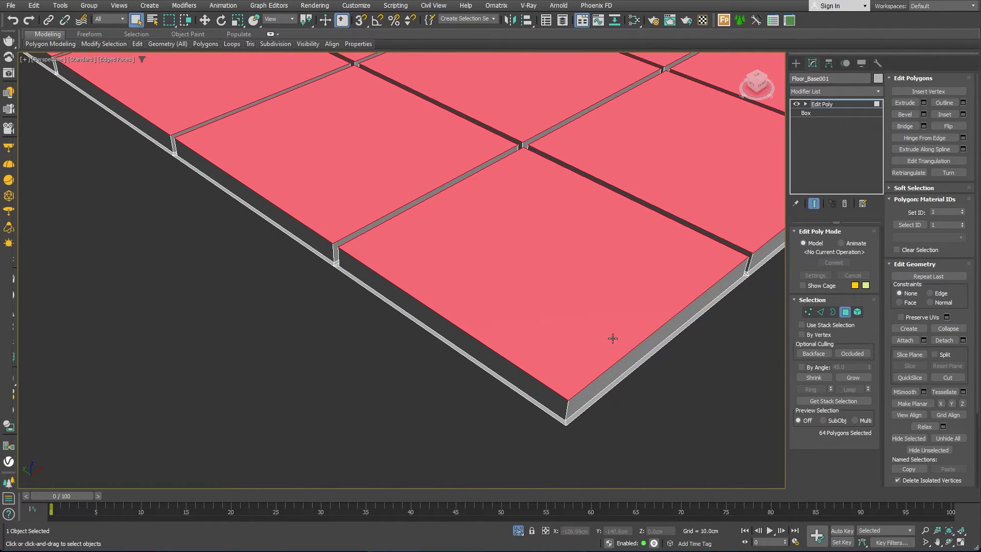
Grow the tile polygon selection, clear it, and exit isolation to check the tiled floor in the room
left_click(853, 378)
scroll(588, 359, "down", 2)
middle_click_drag(588, 359, 607, 375, "alt")
left_click(608, 375)
key("alt+q")
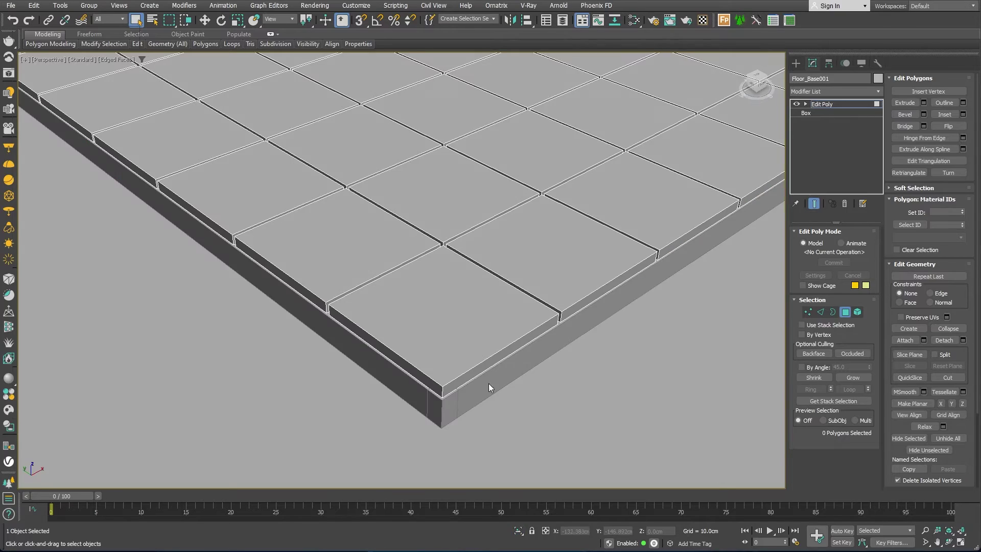
middle_click_drag(452, 378, 454, 368, "alt")
scroll(499, 188, "down", 5)
middle_click_drag(499, 188, 441, 341)
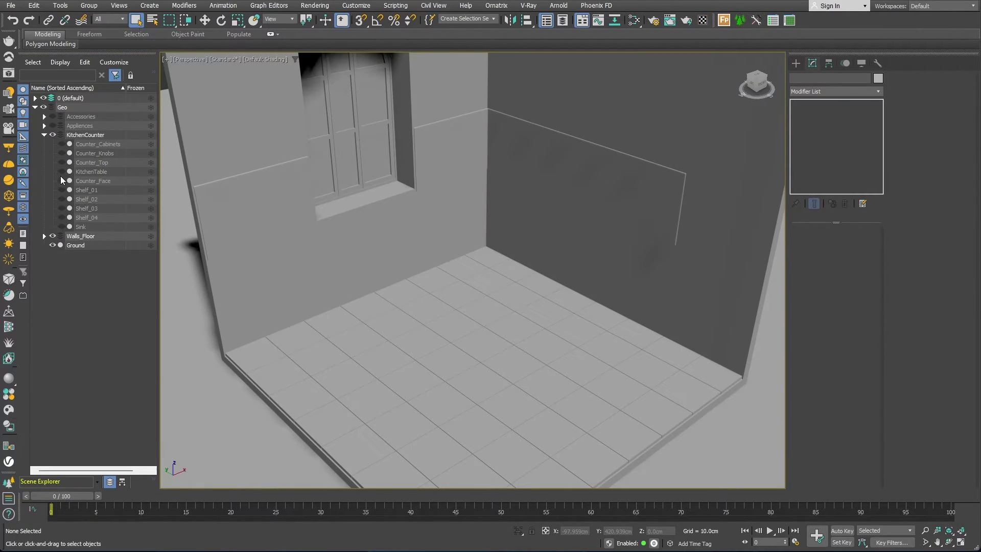
Unhide Counter_Face, Sink, Counter_Top, Counter_Cabinets and Counter_Knobs in the KitchenCounter layer
left_click(62, 180)
left_click(62, 227)
left_click(62, 161)
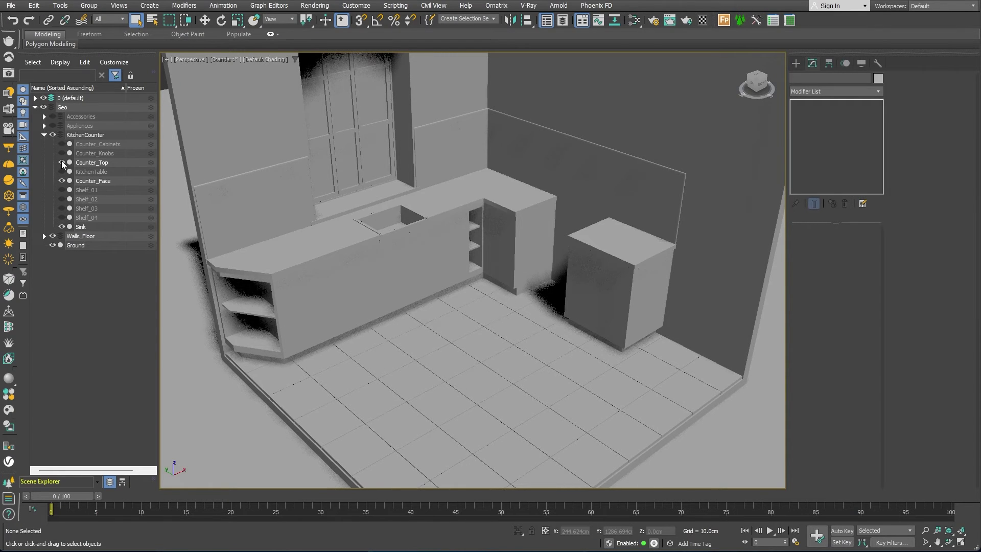
left_click(62, 144)
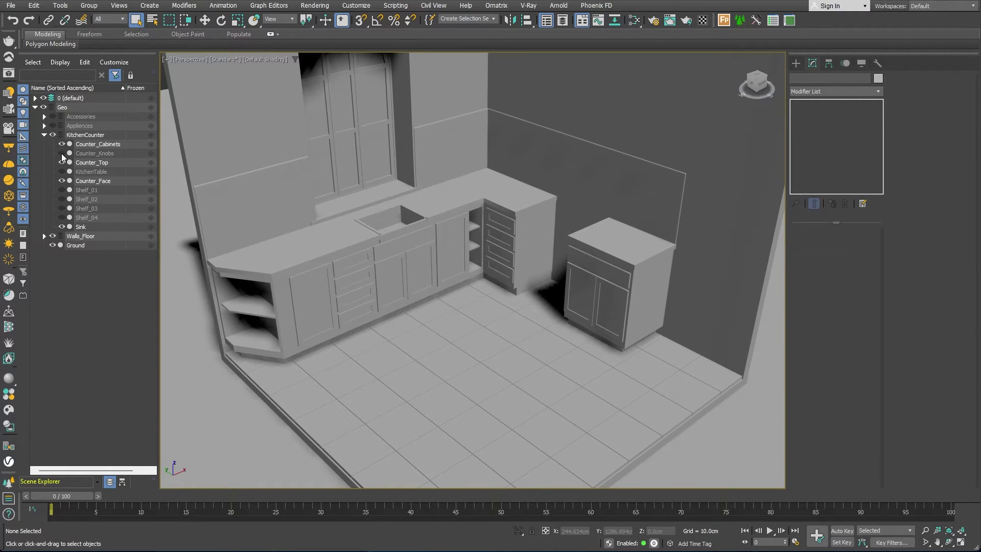
left_click(62, 154)
Unhide Shelf_01 to Shelf_04 and KitchenTable in the KitchenCounter layer
left_click(62, 190)
left_click(62, 199)
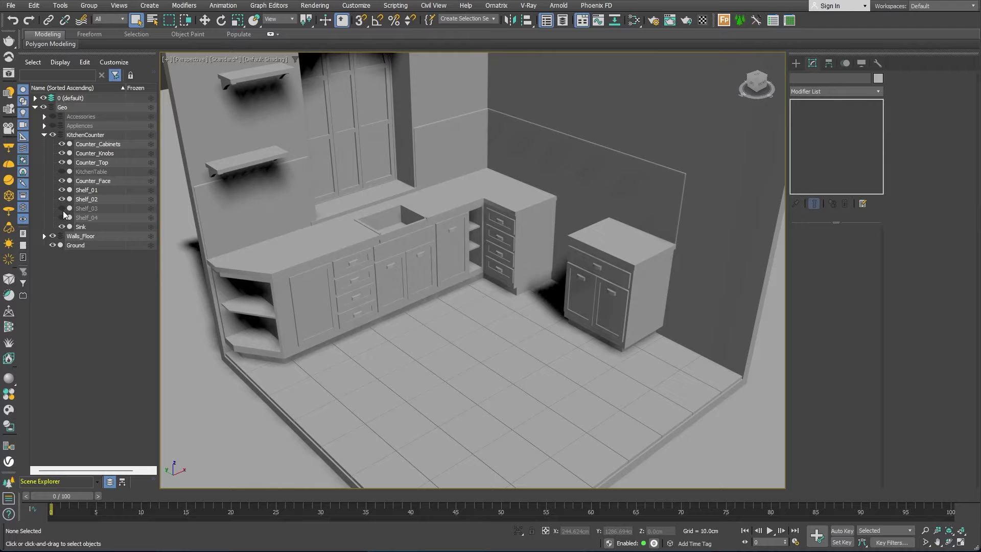
left_click(62, 208)
left_click(61, 218)
left_click(61, 172)
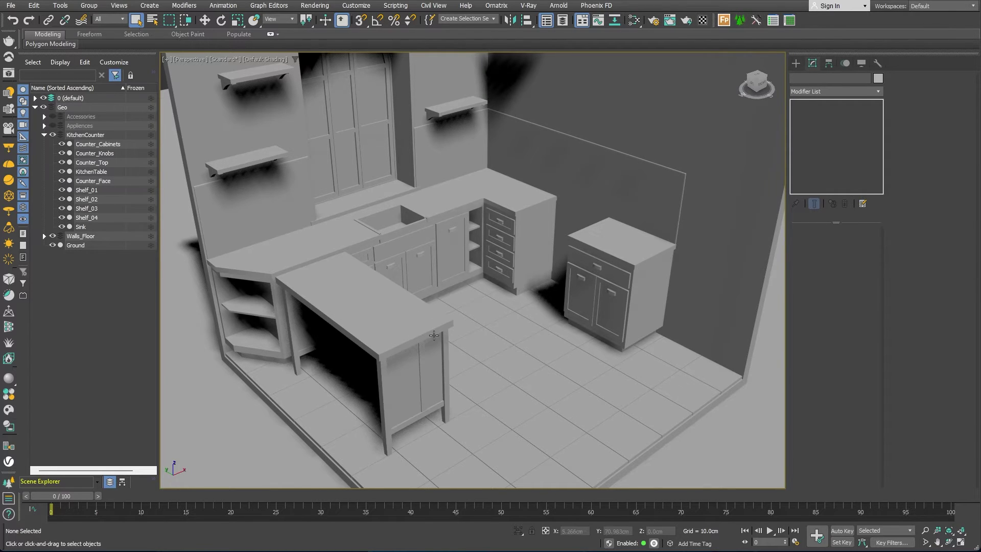
scroll(527, 267, "down", 3)
middle_click_drag(527, 266, 515, 319)
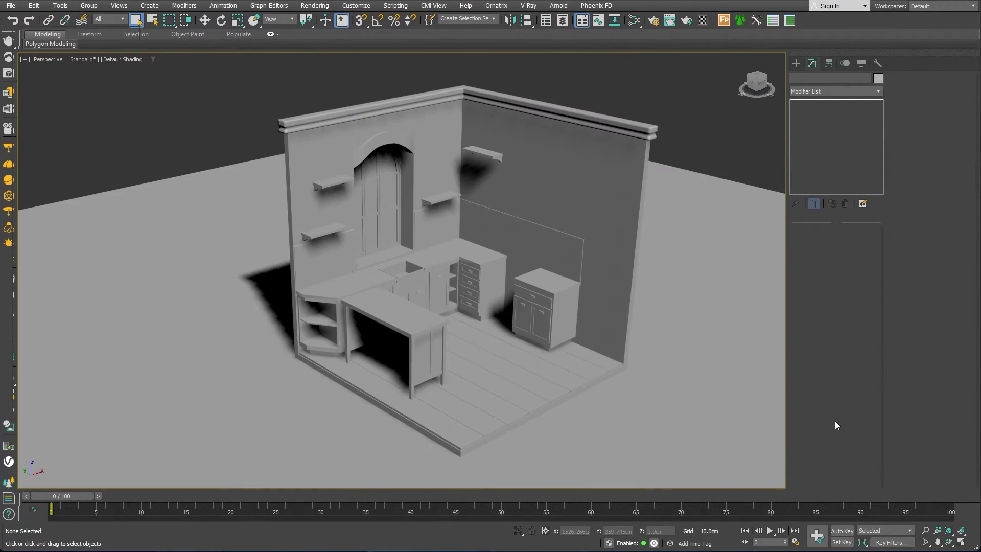
Add a Chamfer modifier to the KitchenTable object
left_click(398, 322)
middle_click_drag(481, 361, 501, 363)
scroll(424, 368, "up", 6)
middle_click_drag(427, 373, 422, 361, "alt")
middle_click_drag(423, 360, 378, 345)
left_click(830, 93)
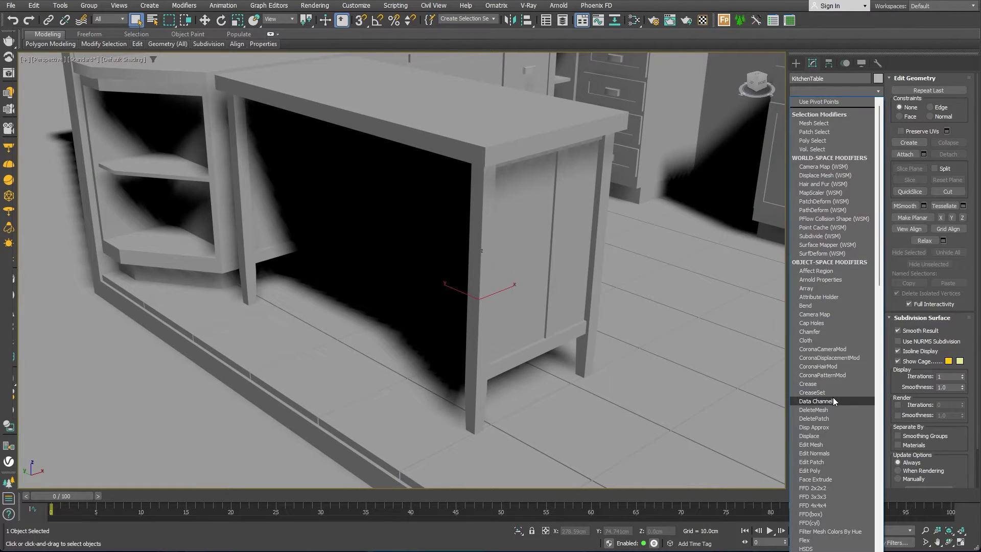
left_click(835, 332)
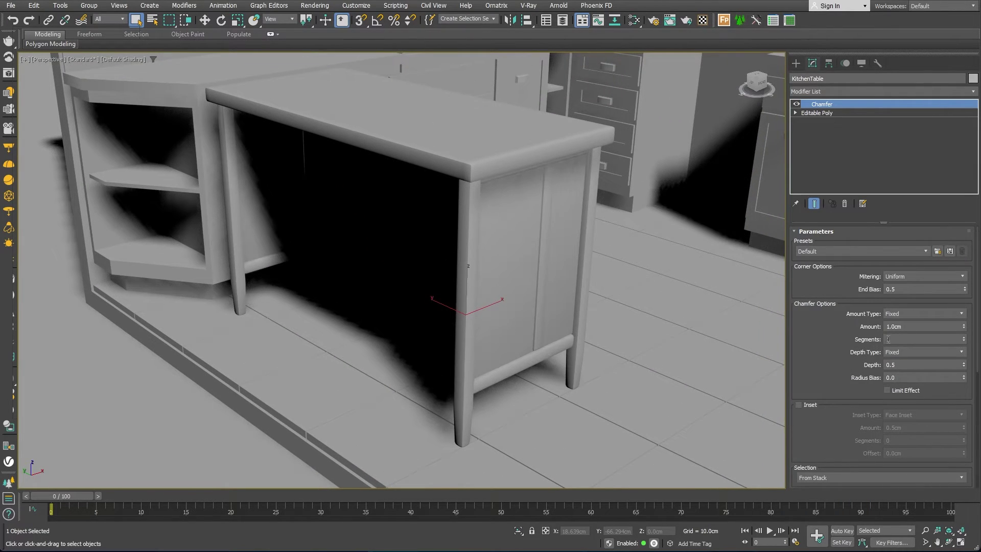
Set the table's Chamfer to 5 segments and reduce the chamfer amount
left_click_drag(964, 339, 964, 336)
middle_click_drag(468, 209, 467, 216)
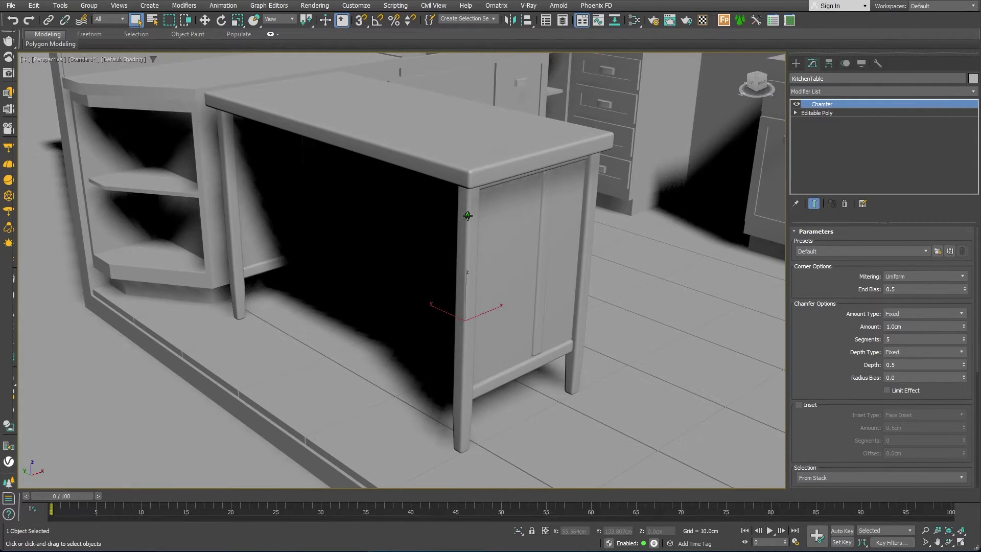
scroll(468, 215, "up", 2)
left_click_drag(963, 327, 974, 341)
middle_click_drag(482, 219, 490, 228)
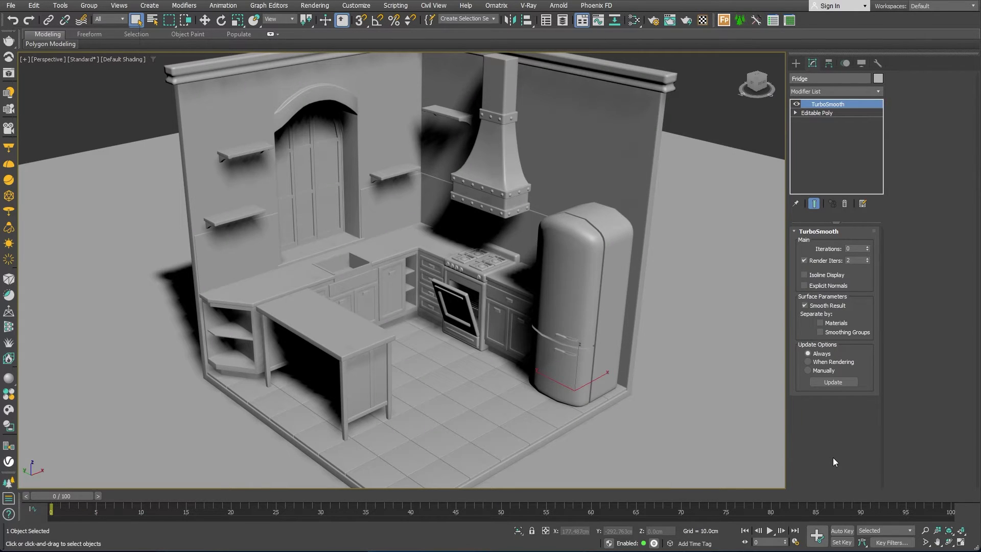
Turn on edged faces in the viewport and examine the wireframe topology of the fridge and the oven
scroll(524, 362, "up", 6)
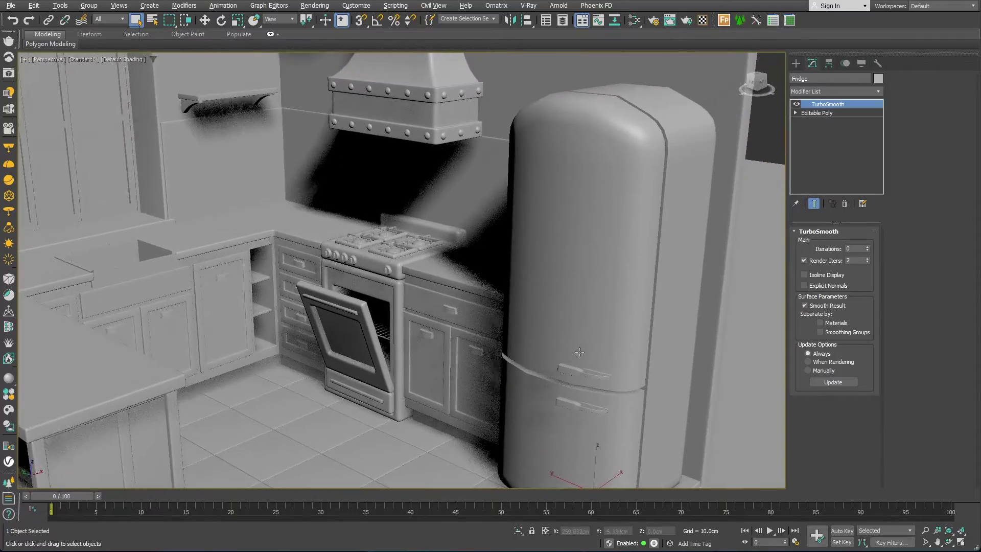
middle_click_drag(579, 352, 493, 303, "alt")
key("F4")
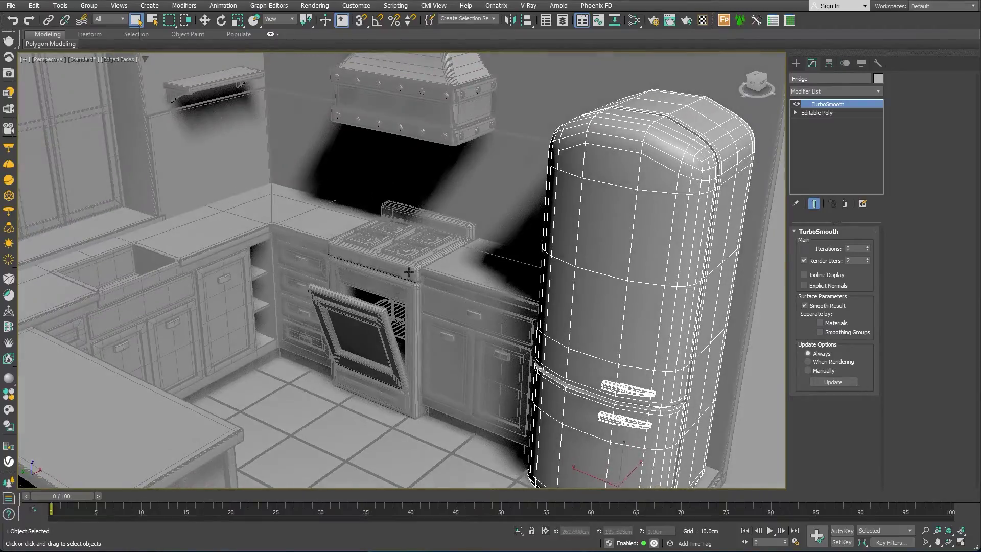
left_click(409, 272)
key("z")
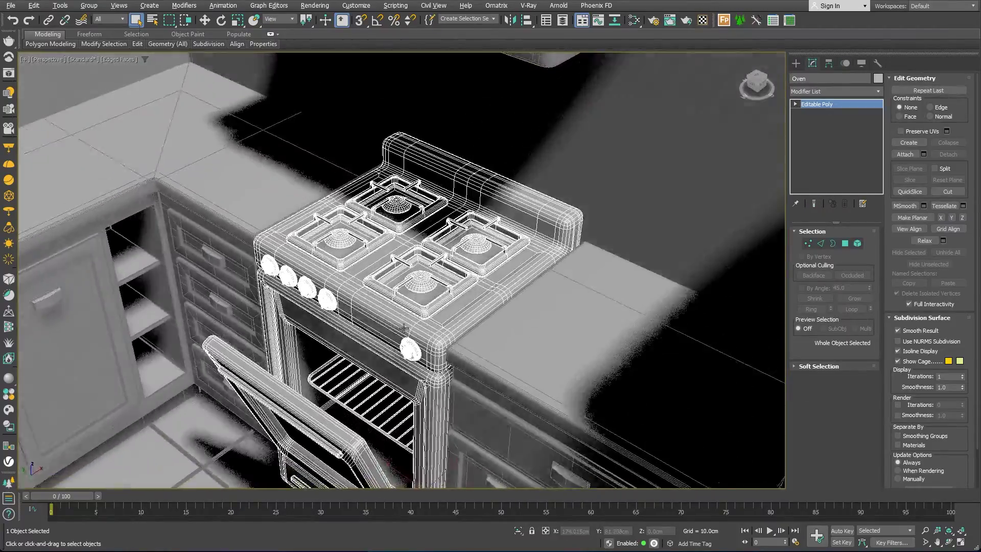
middle_click_drag(403, 328, 437, 337)
scroll(449, 310, "down", 5)
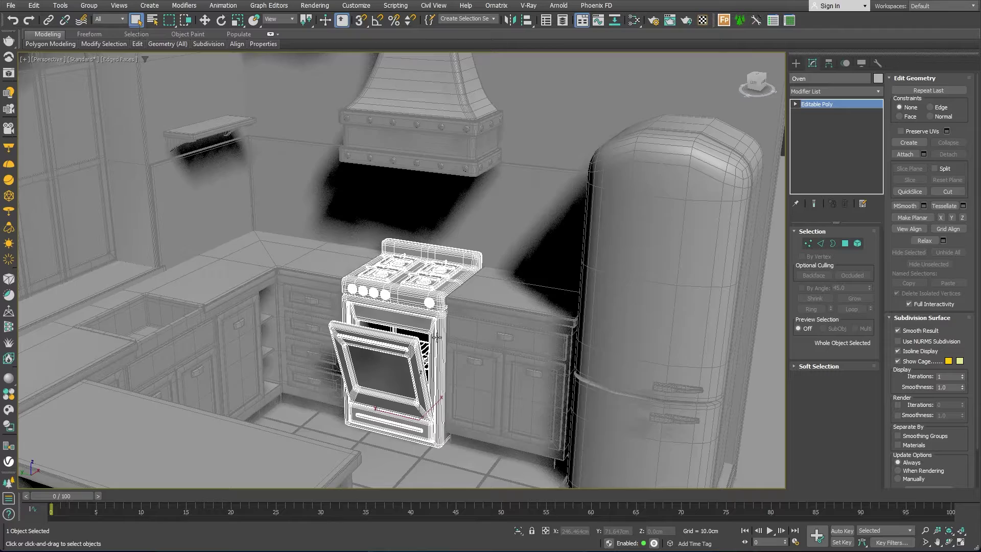
Turn off edged faces, deselect the oven, and review the whole kitchen model
scroll(437, 337, "down", 4)
key("F4")
scroll(444, 370, "down", 3)
scroll(450, 356, "down", 3)
middle_click_drag(443, 373, 452, 354, "alt")
scroll(450, 356, "up", 3)
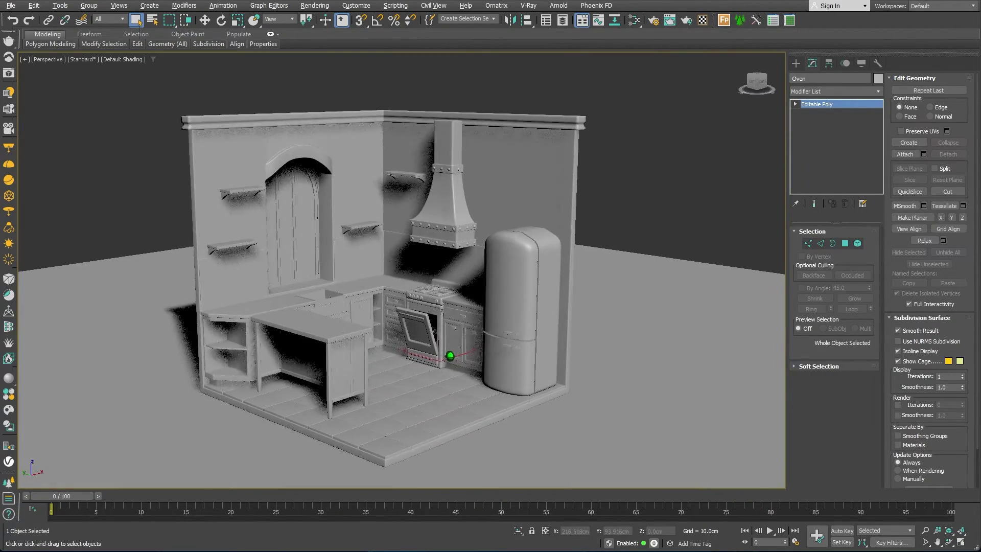
key("shift+z")
left_click(729, 171)
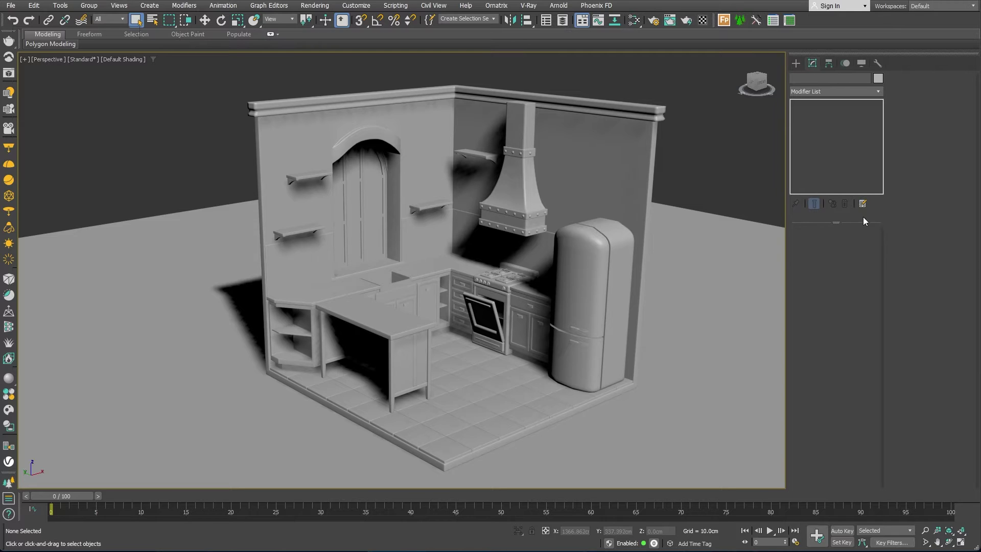
key("shift+z")
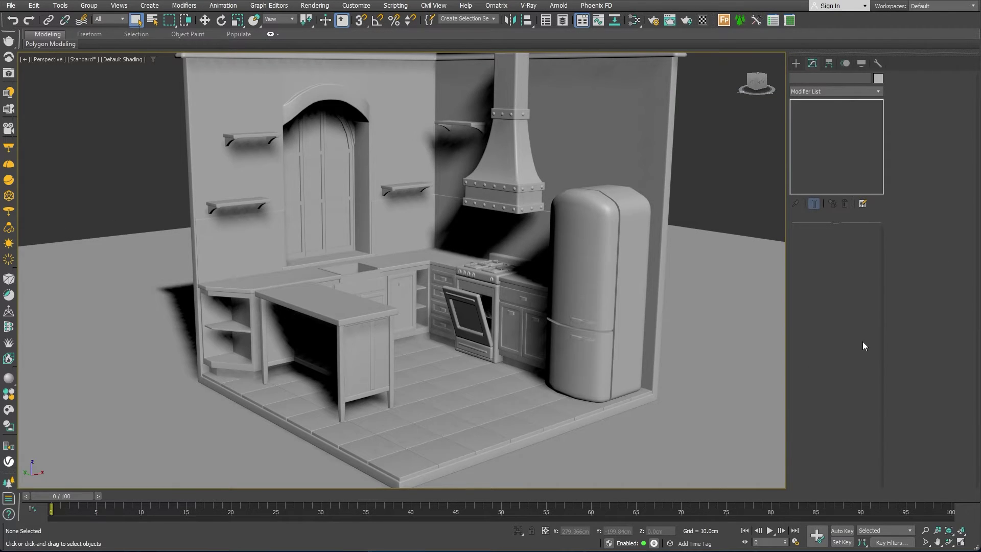
Create a V-Ray physical camera from an elevated corner view that shows the entire kitchen
mouse_move(404, 271)
middle_mouse_down()
mouse_move(443, 253)
mouse_move(451, 287)
middle_mouse_up()
scroll(432, 258, "down", 1)
scroll(443, 252, "down", 2)
middle_click_drag(454, 289, 440, 284)
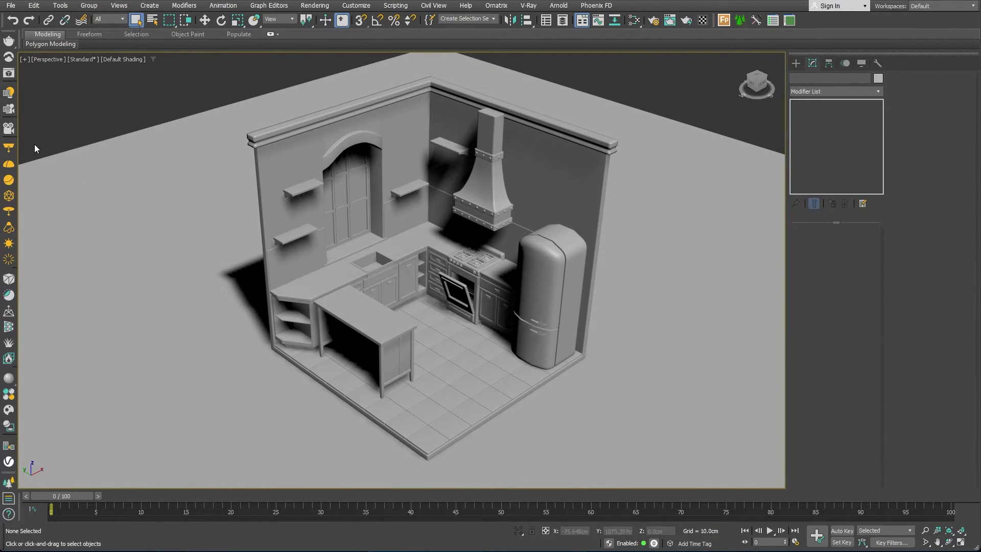
left_click(9, 132)
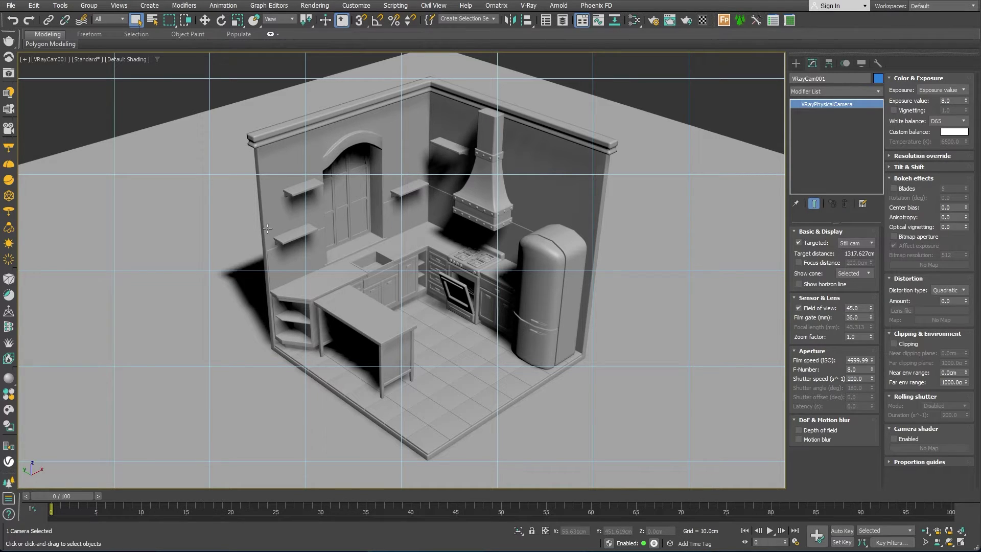
Show safe frames in the camera view and pan the camera to centre the kitchen in the frame
key("shift+f")
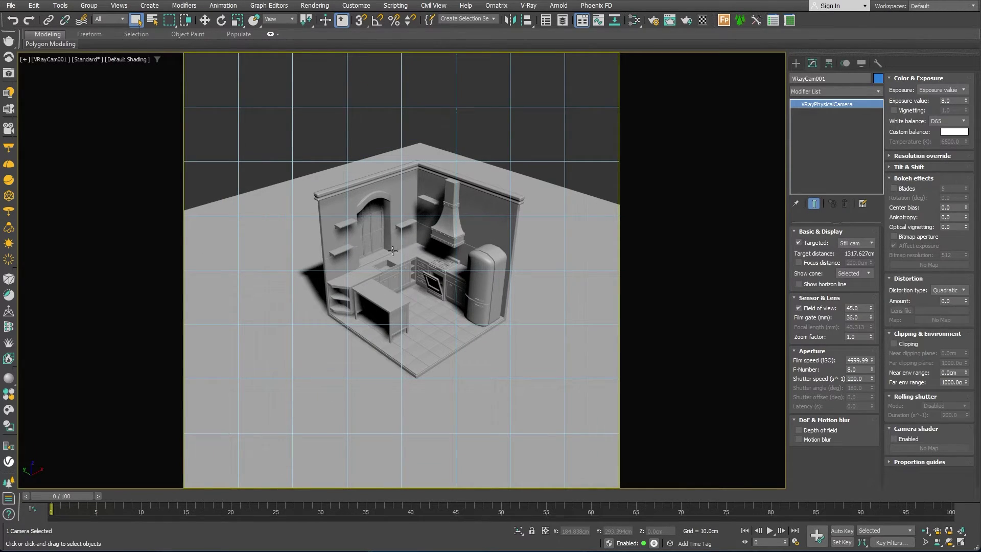
middle_click_drag(449, 301, 440, 314)
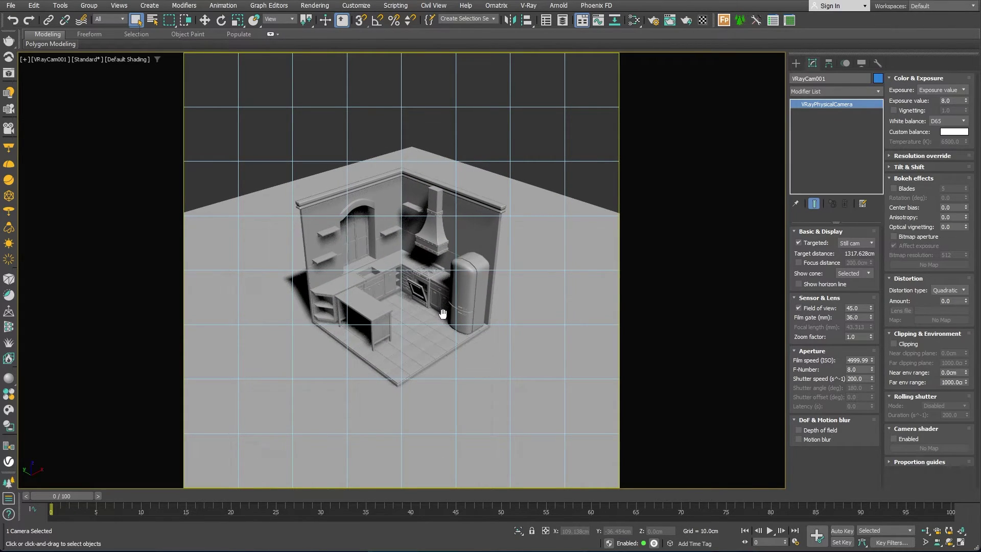
middle_click_drag(442, 313, 443, 316)
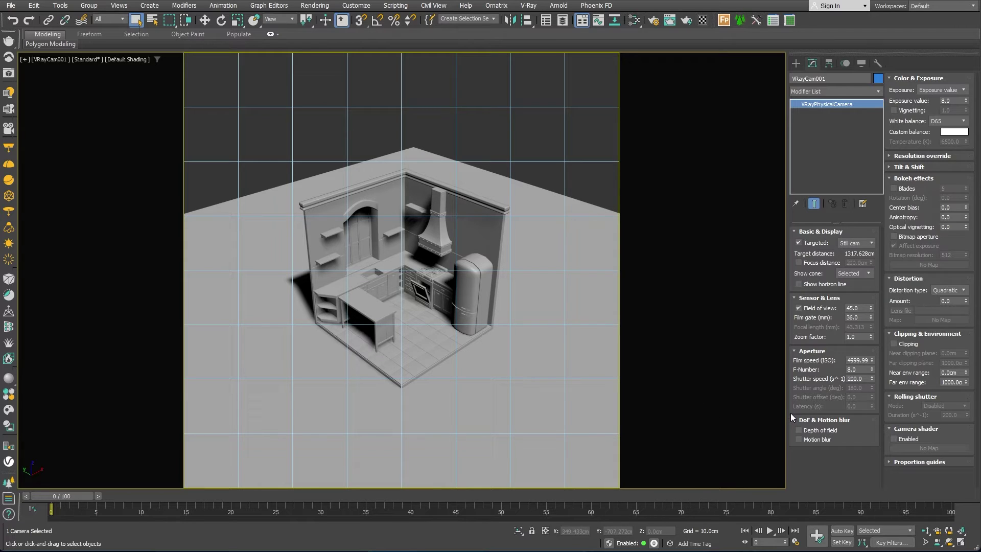
Disable the camera's field of view override and set its focal length to 600 mm
left_click(798, 308)
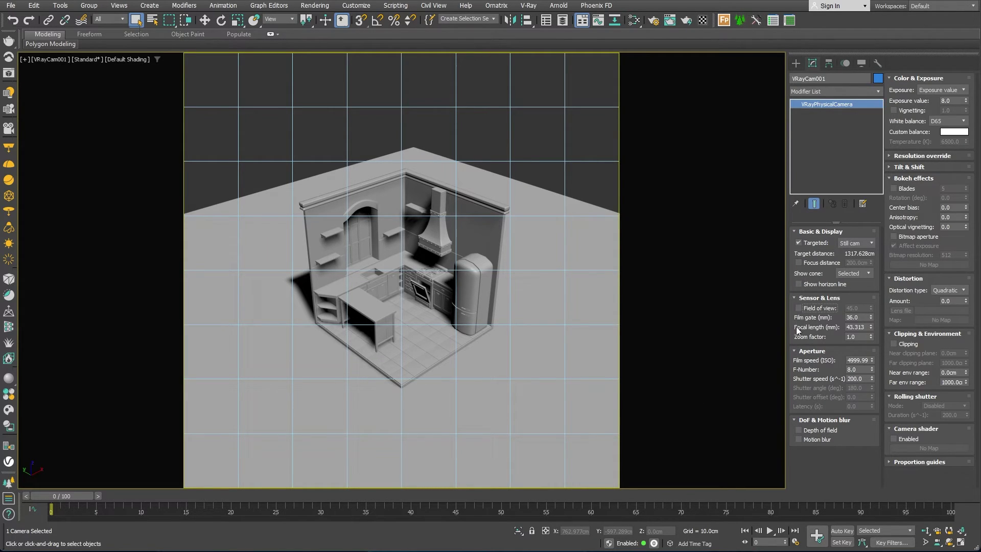
double_click(856, 327)
key("Return")
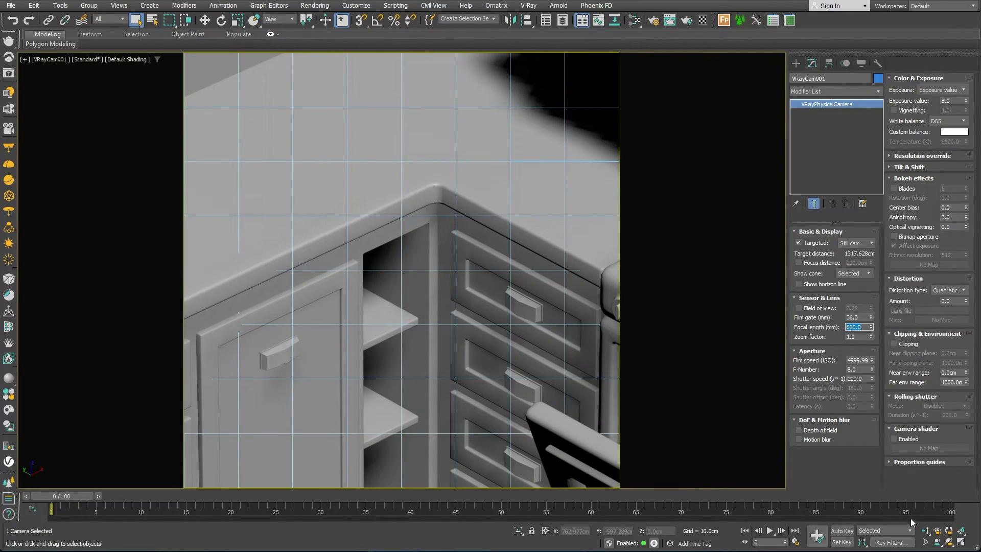
Dolly the camera away from its target until the entire kitchen fits inside the frame
left_click(926, 530)
left_click_drag(444, 203, 435, 280)
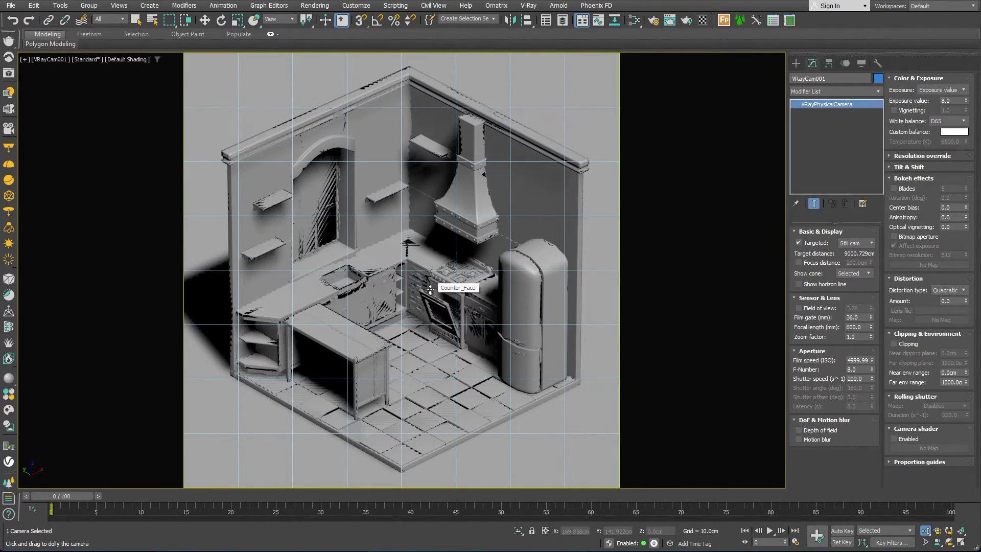
mouse_move(430, 290)
middle_mouse_down()
mouse_move(438, 291)
mouse_move(429, 288)
middle_mouse_up()
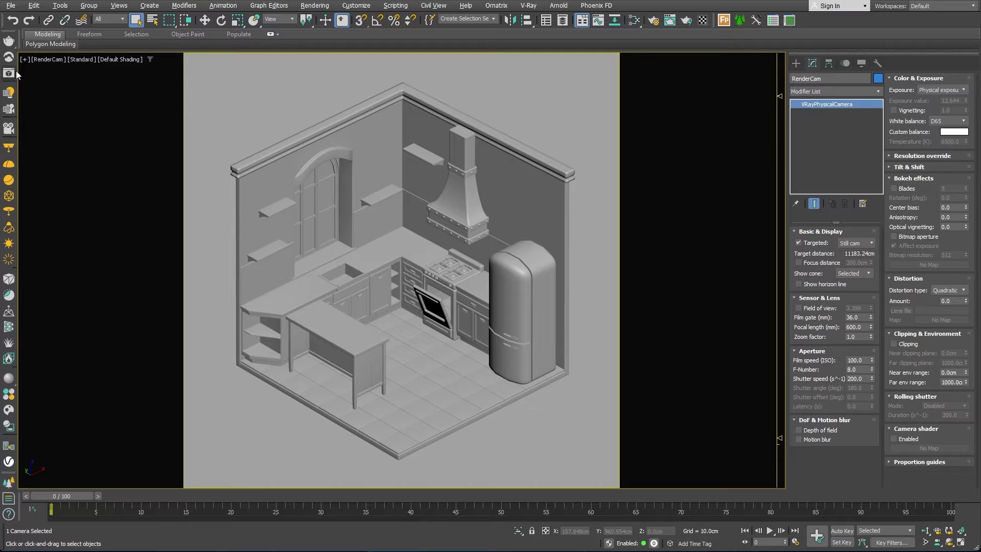
Start an interactive render in the V-Ray frame buffer and switch the camera's exposure to Exposure value (EV) at 8.0
key("shift+q")
left_click(397, 66)
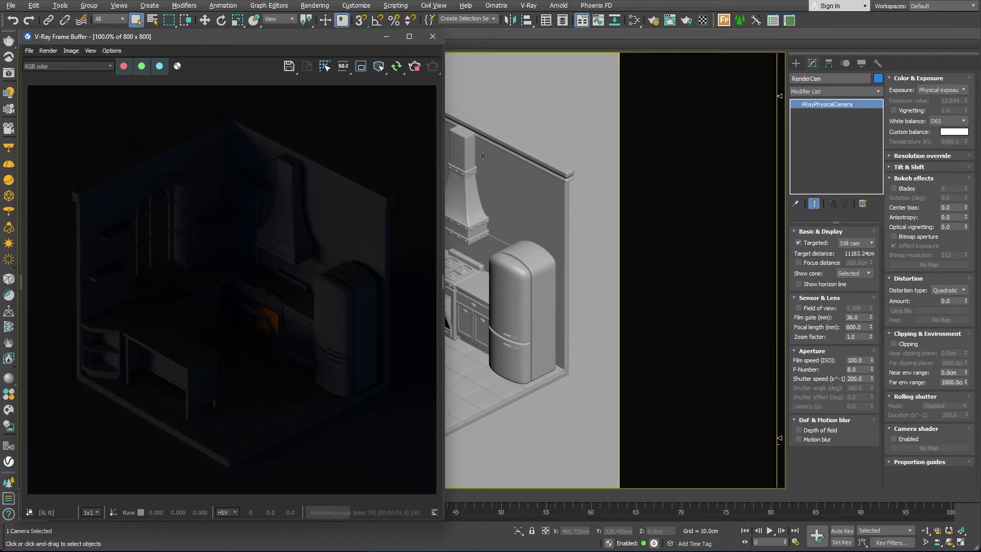
left_click(942, 90)
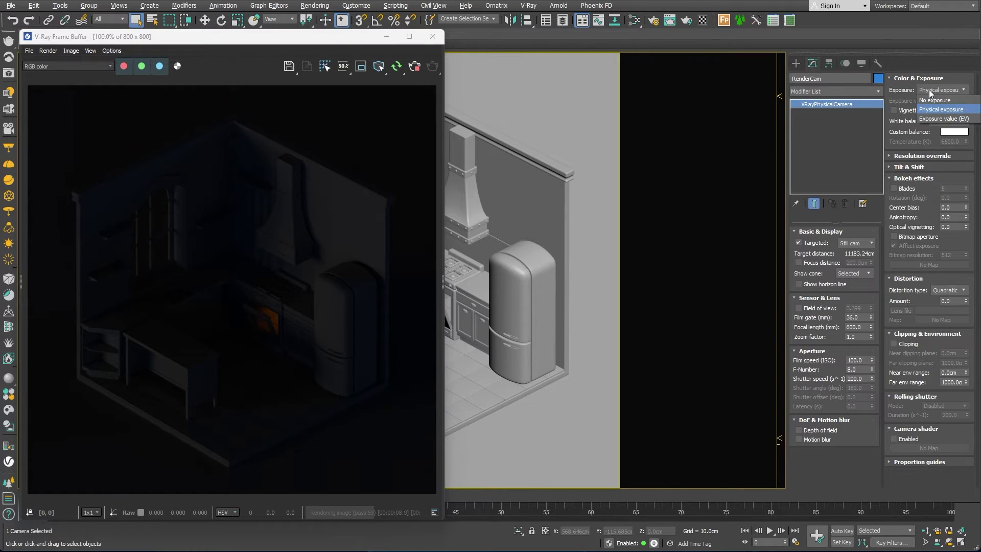
left_click(945, 118)
double_click(961, 101)
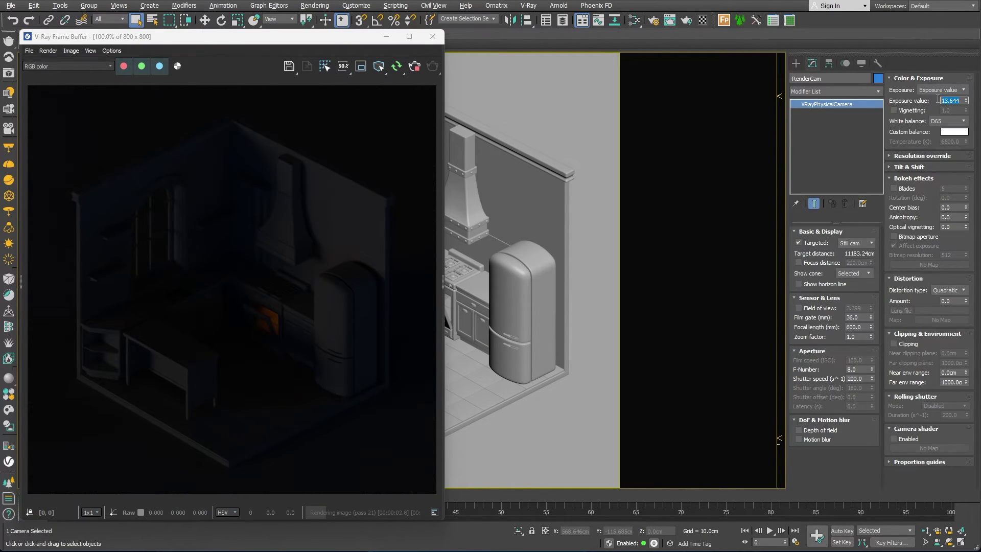
type("3")
key("Return")
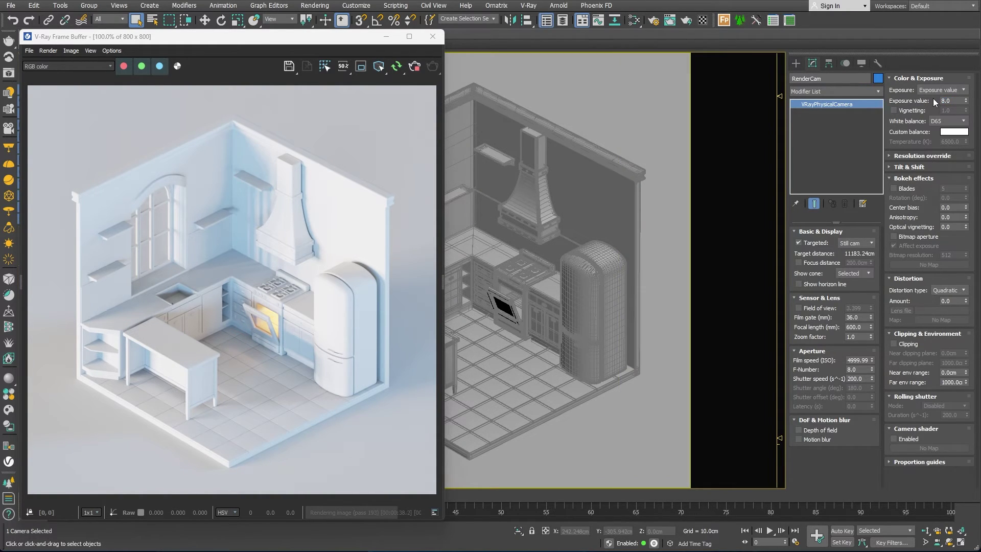
Create a VRayMtl in the Slate Material Editor and assign it to the Ground plane
left_click(657, 116)
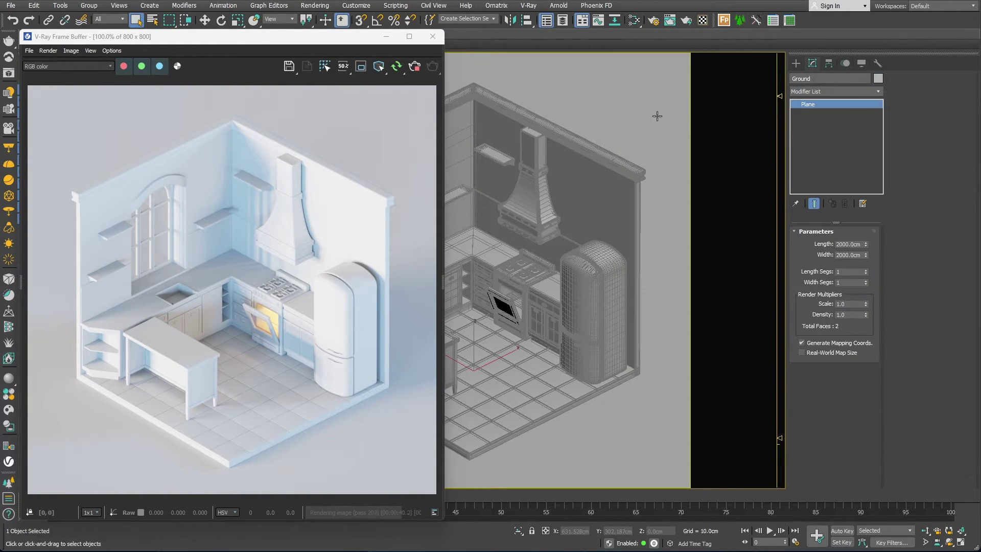
left_click(634, 20)
right_click(579, 223)
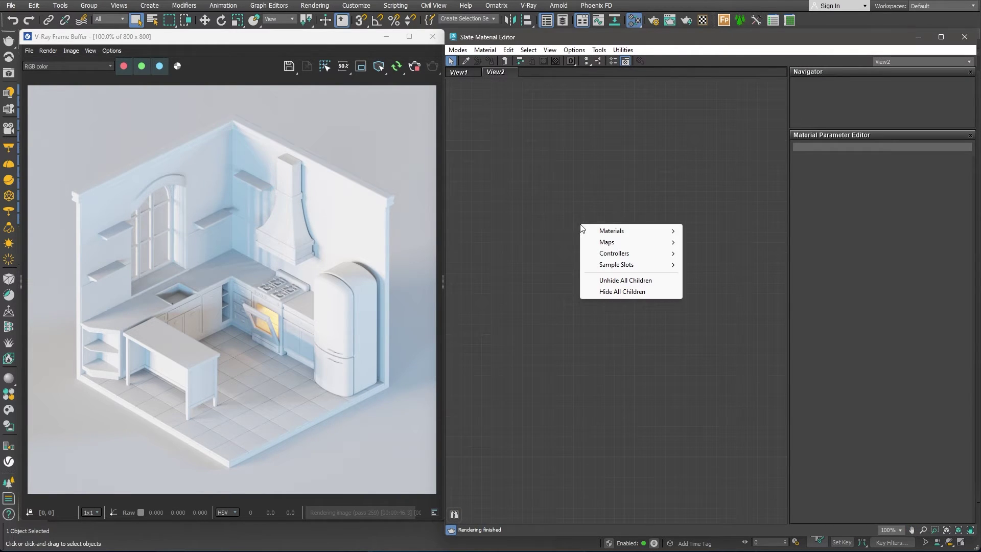
mouse_move(659, 231)
mouse_move(707, 253)
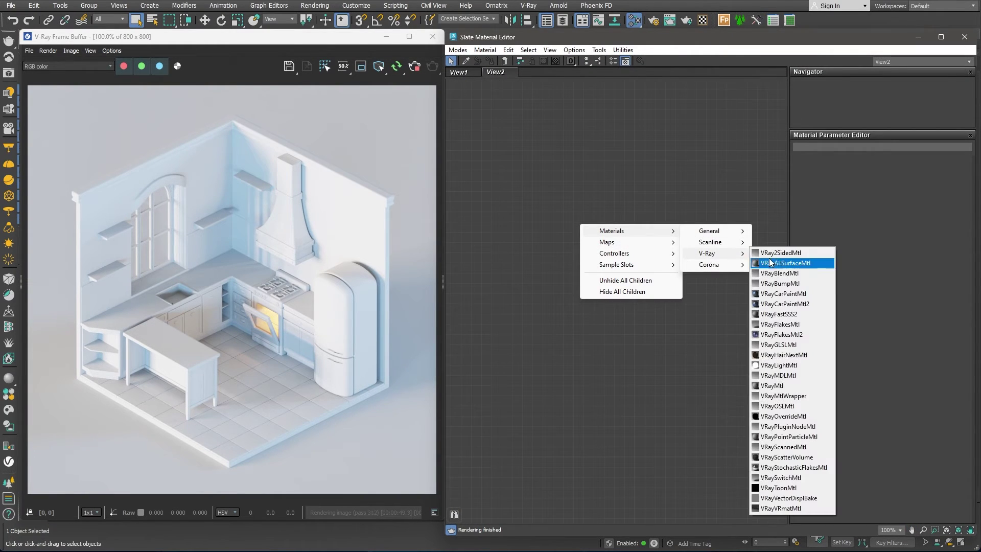
left_click(792, 386)
left_click_drag(583, 293, 682, 131)
right_click(678, 131)
left_click(691, 146)
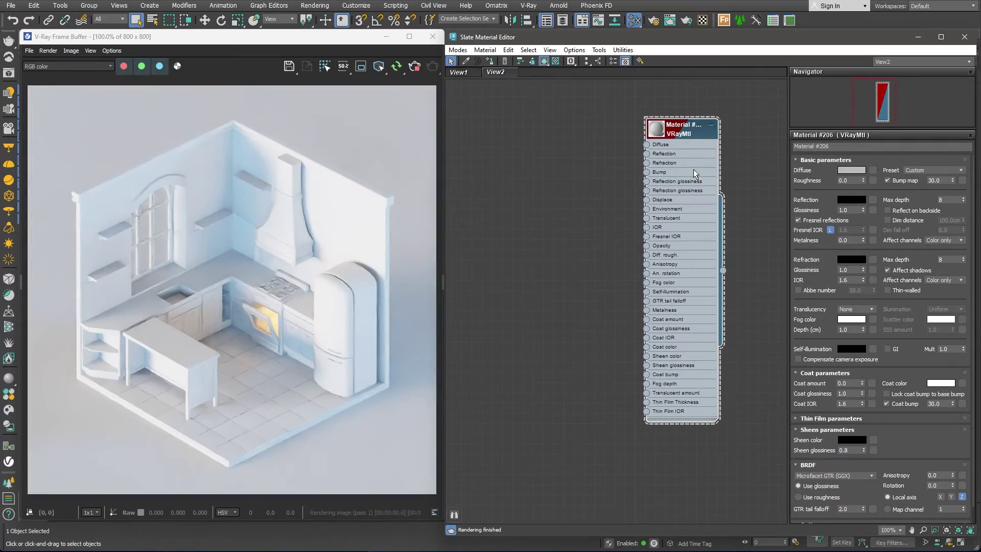
Set the ground material's diffuse colour to a muted green, about RGB 68, 84, 45
left_click(847, 169)
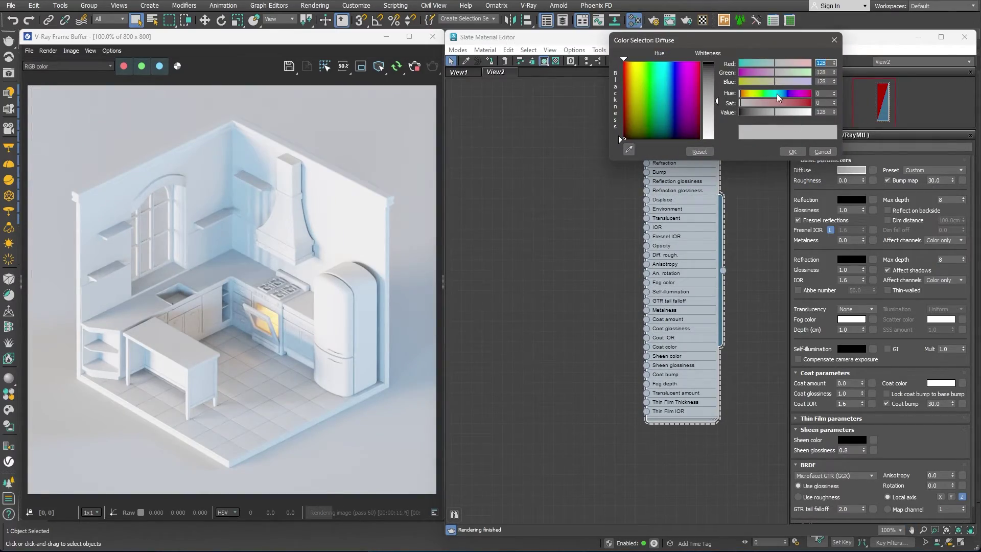
left_click_drag(777, 93, 762, 112)
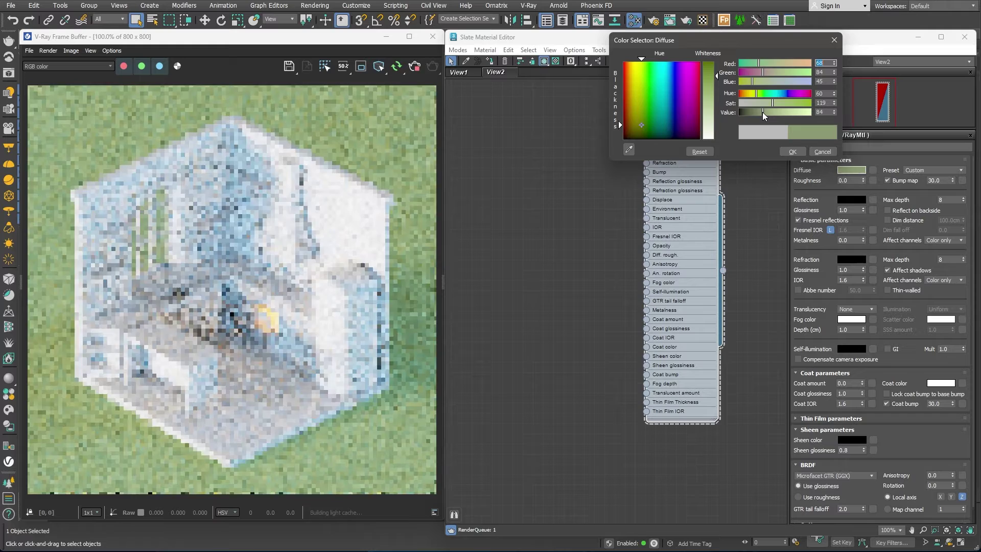
left_click(790, 152)
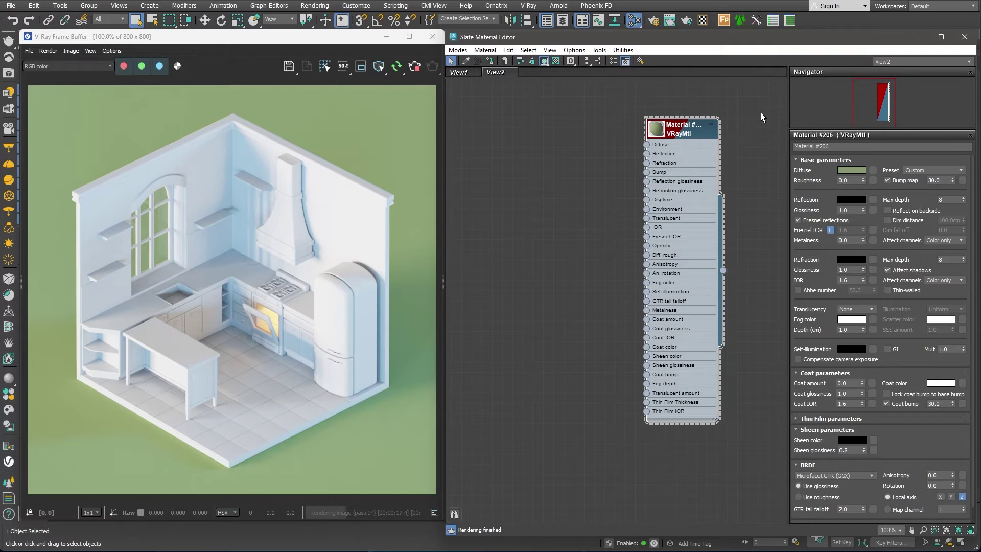
Import the yellow fine-grain wall paint material from the Walls category of the Chaos Cosmos materials library
left_click(8, 410)
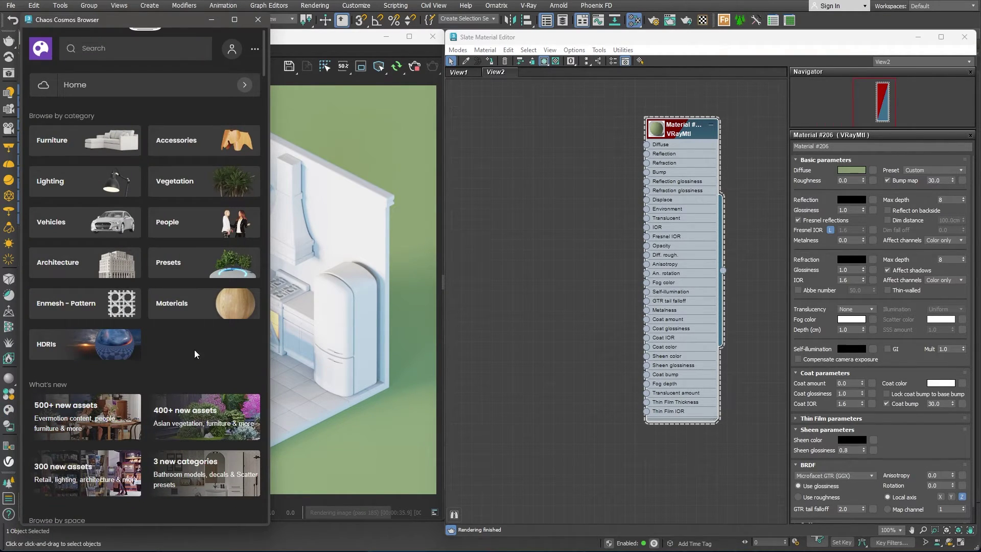
left_click(185, 303)
scroll(185, 302, "down", 5)
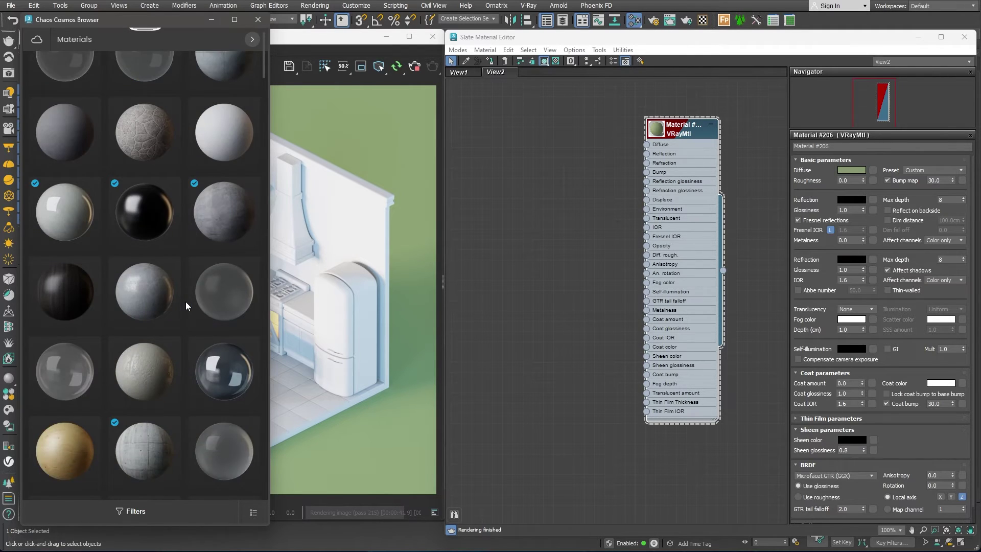
scroll(185, 302, "up", 6)
left_click(90, 86)
scroll(117, 358, "down", 3)
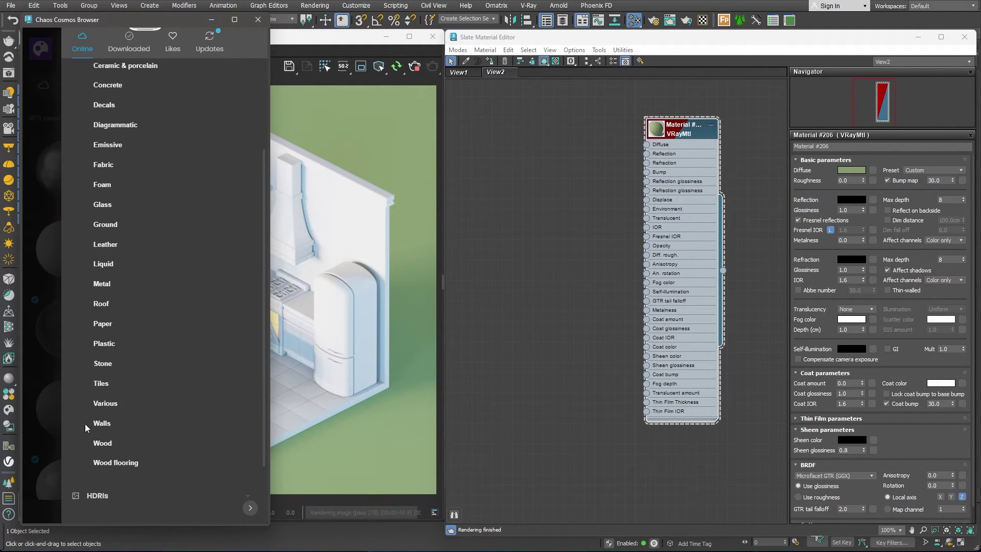
left_click(85, 424)
scroll(137, 363, "down", 5)
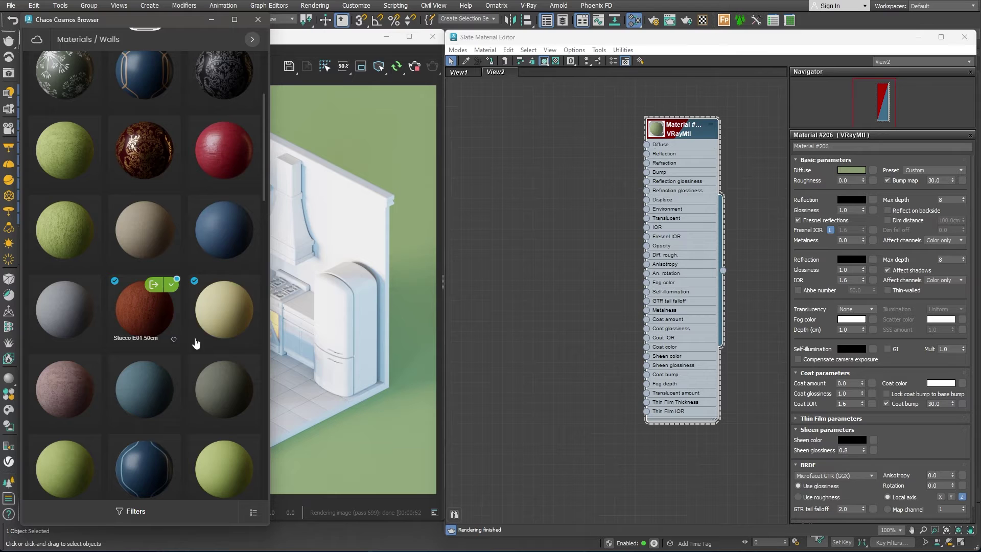
left_click(233, 290)
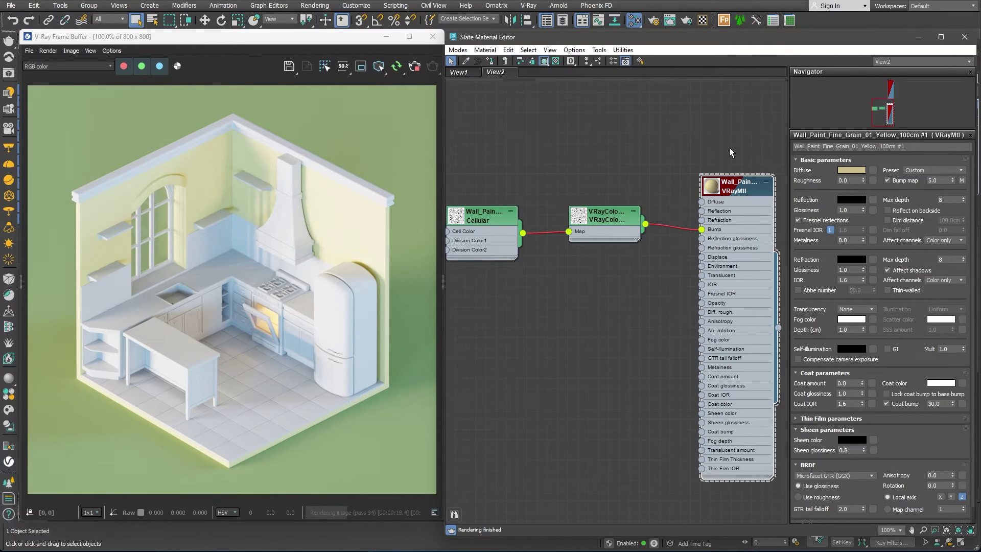
Set the yellow wall paint's diffuse colour to a darker ochre, about RGB 104, 73, 28
left_click(851, 171)
left_click_drag(748, 94, 767, 111)
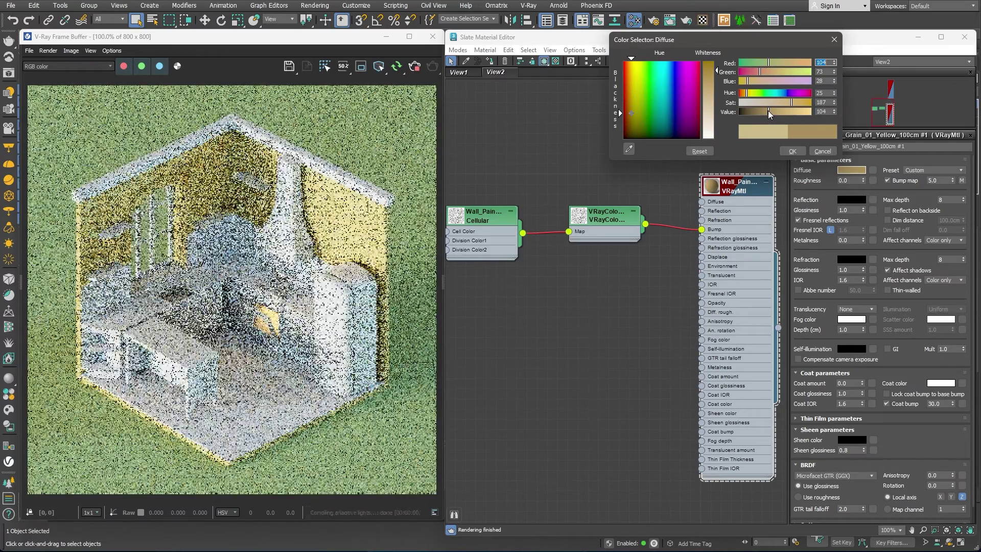
left_click(789, 151)
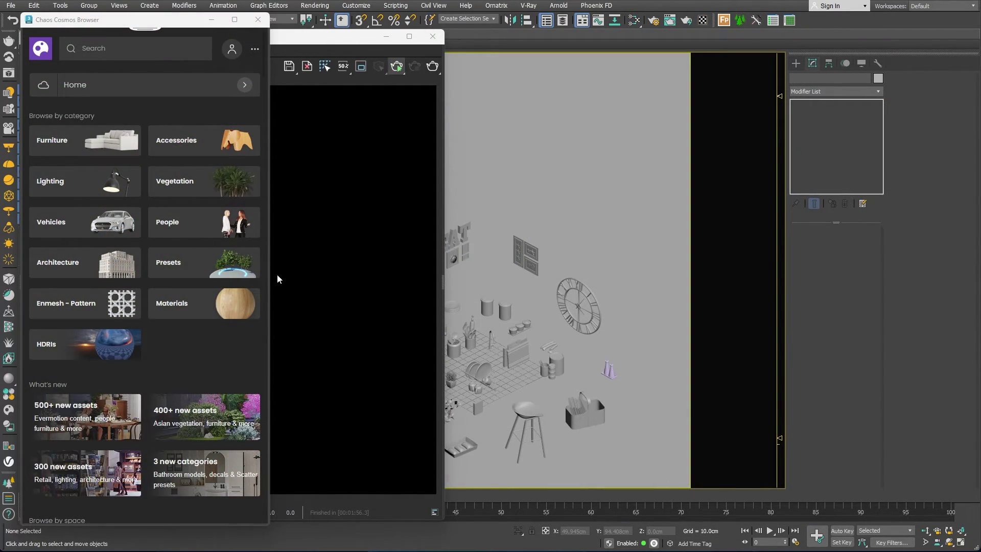
Browse the Accessories and Decoration models in the Chaos Cosmos library for kitchen props
left_click(187, 143)
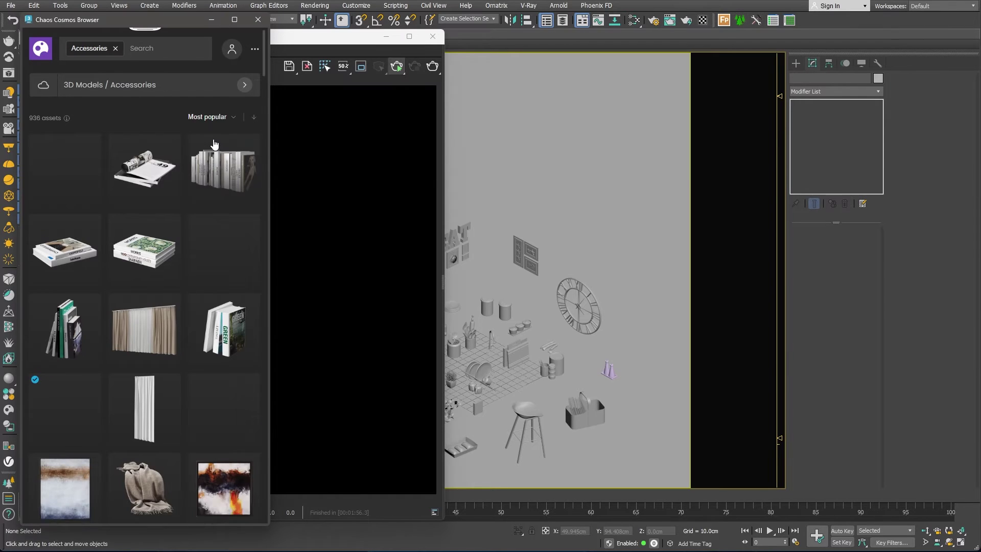
scroll(175, 303, "down", 10)
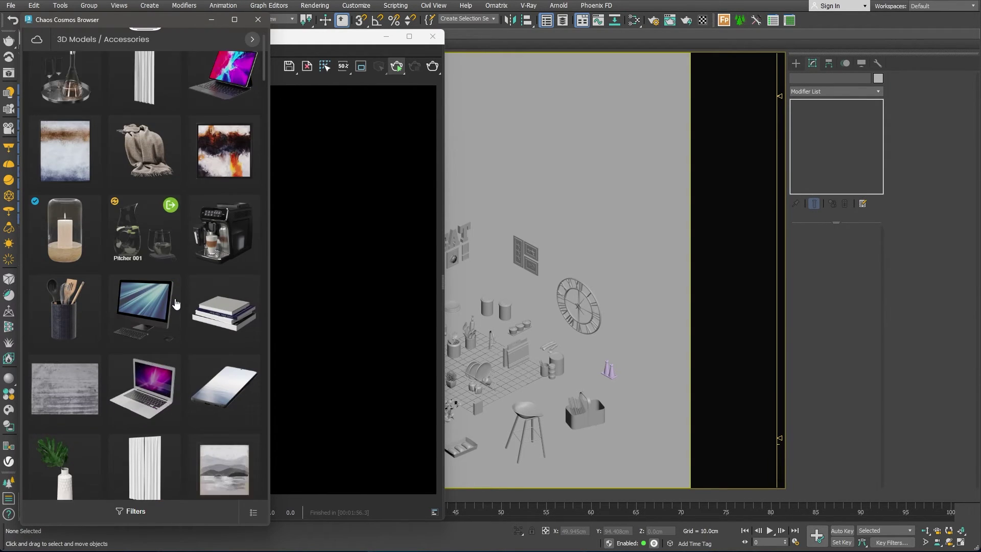
scroll(175, 304, "down", 2)
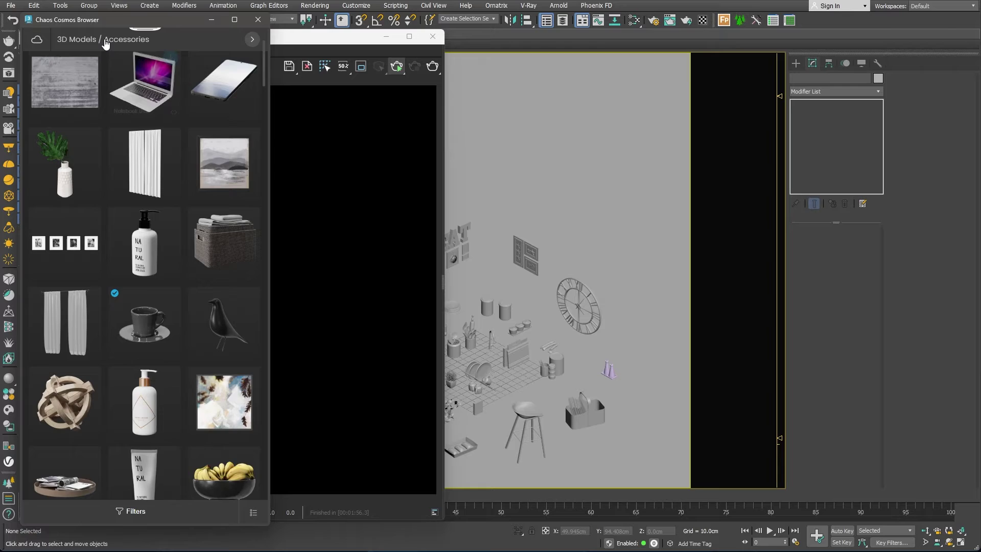
left_click(37, 39)
left_click(110, 166)
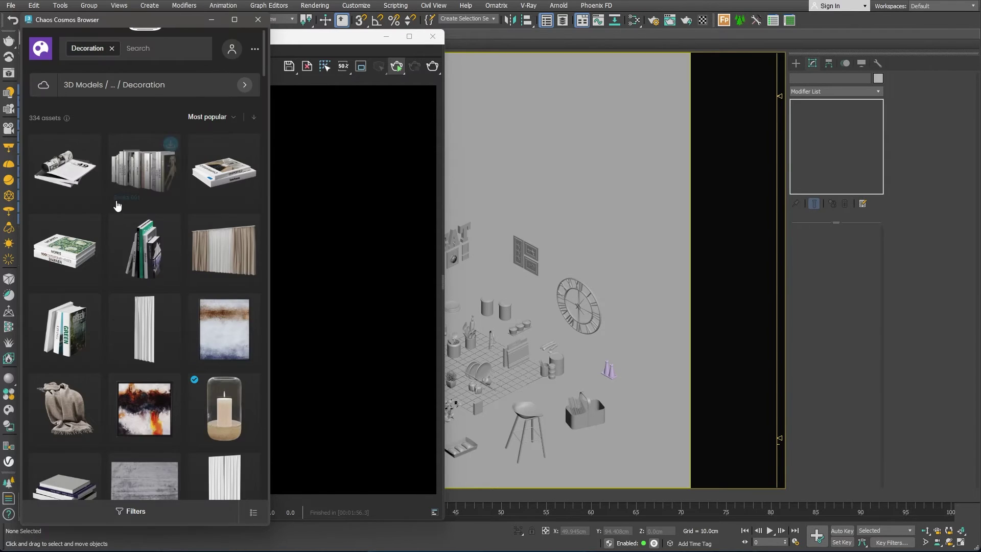
scroll(170, 269, "down", 6)
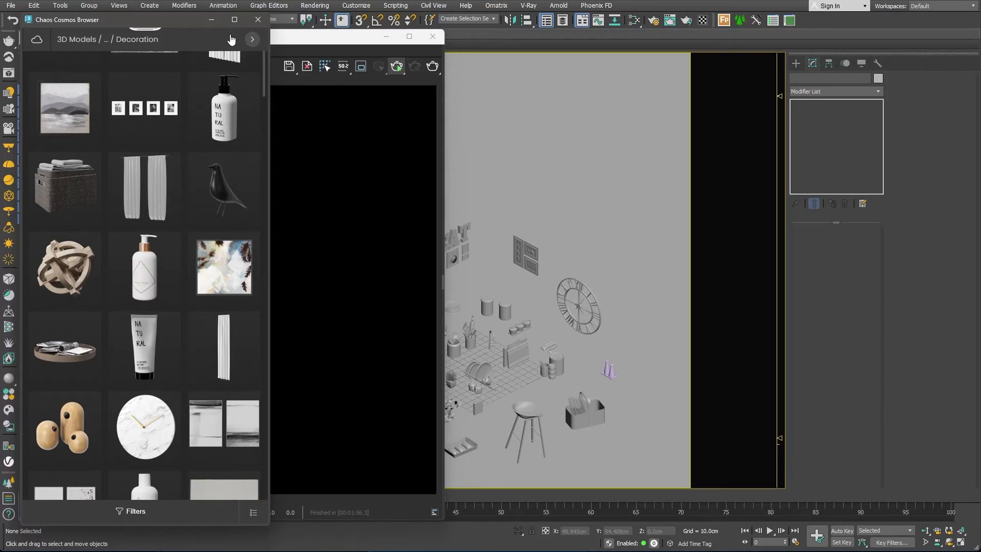
Start an interactive render of the scene and place the cutlery storage box on the floor beside the kitchen island
left_click(211, 20)
left_click(396, 66)
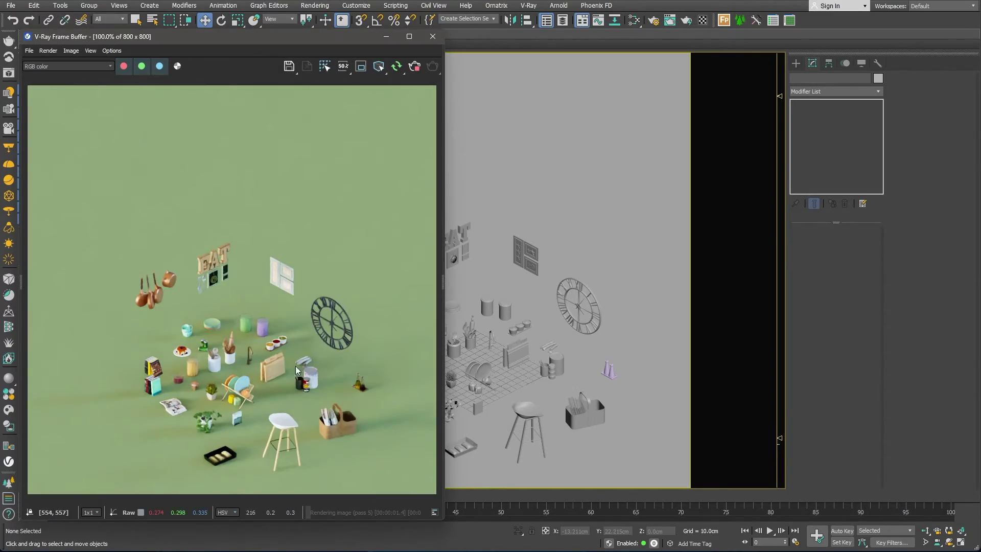
right_click(263, 357)
left_click(265, 392)
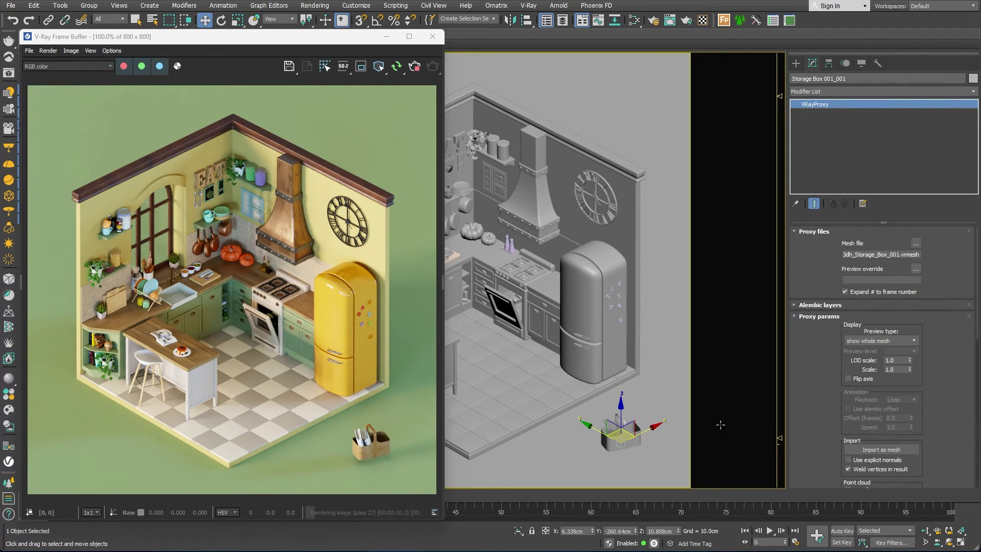
left_click_drag(626, 433, 458, 398)
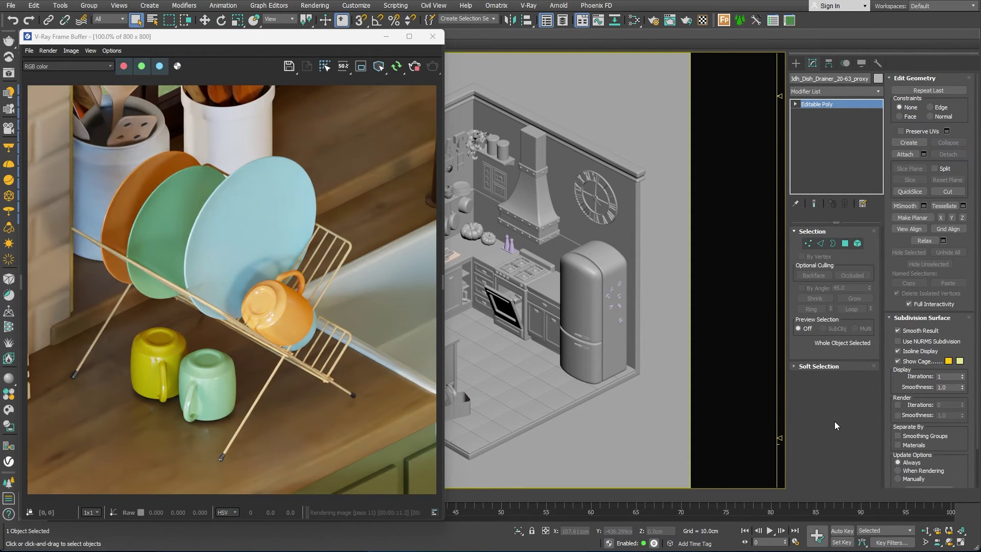
Add a Push modifier to the dish drainer mesh with a push value of 0.4 cm to thicken it
left_click(853, 92)
left_click_drag(879, 125, 883, 308)
left_click(805, 388)
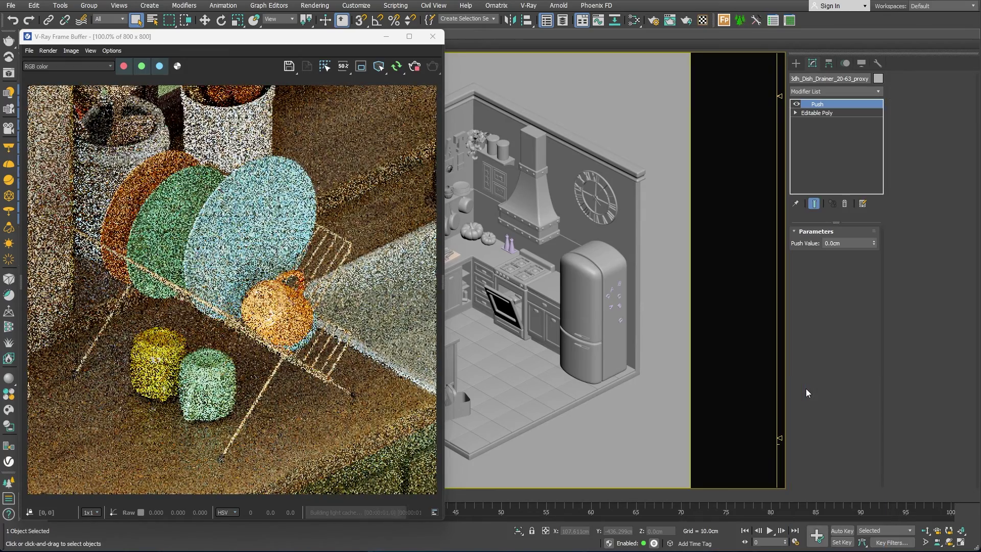
left_click_drag(874, 241, 827, 242)
type("0.4")
key("Return")
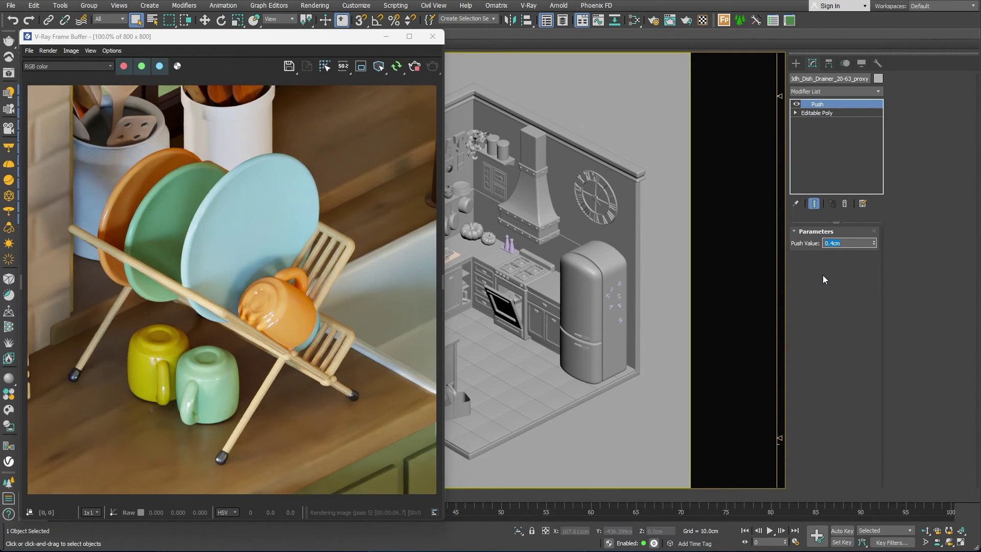
Add a Smooth modifier above the Push on the dish drainer and enable Auto Smooth
left_click(850, 91)
scroll(864, 169, "down", 10)
scroll(870, 339, "down", 3)
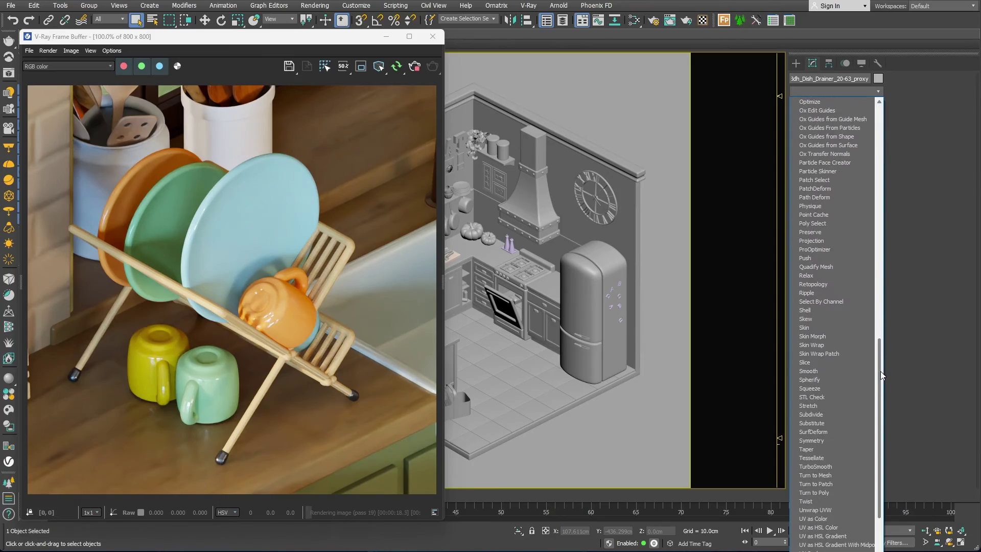
left_click(820, 370)
left_click(801, 245)
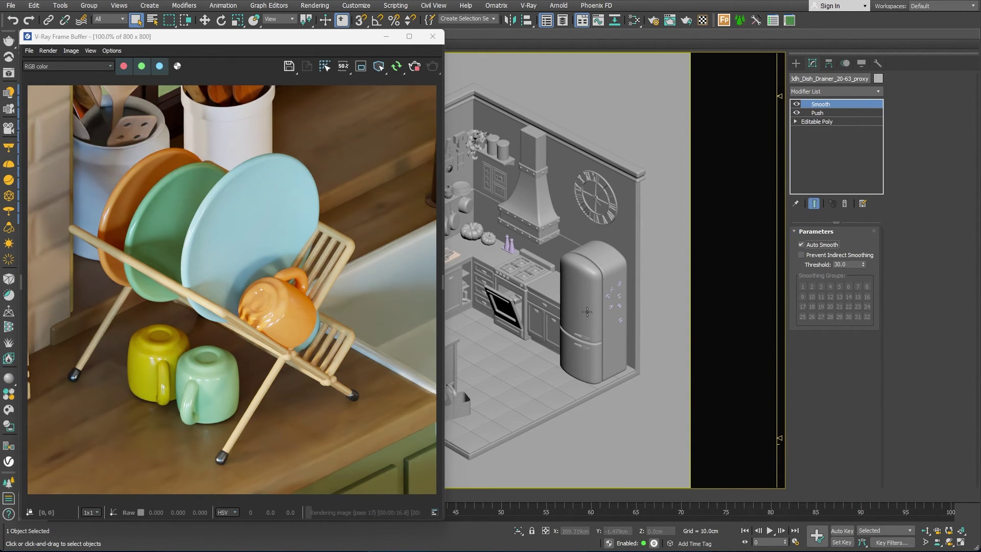
right_click(363, 300)
left_click(369, 306)
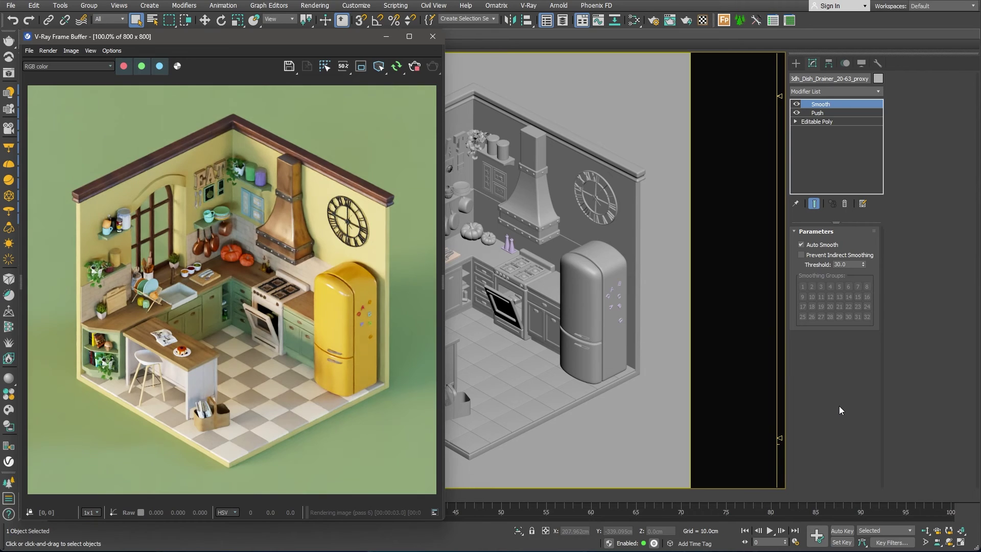